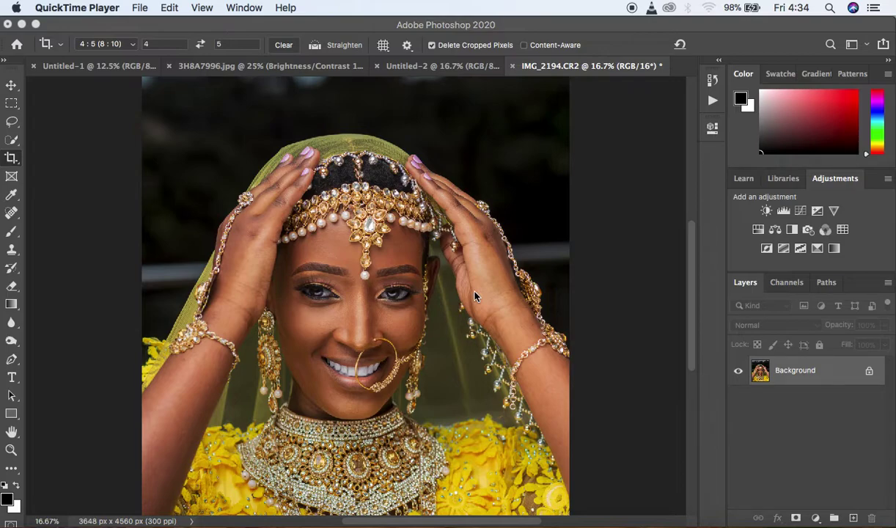
# - Duplicate the Background layer and heal the small blemish on the cheek beside the nose with the Spot Healing Brush
pyautogui.click(475, 296)
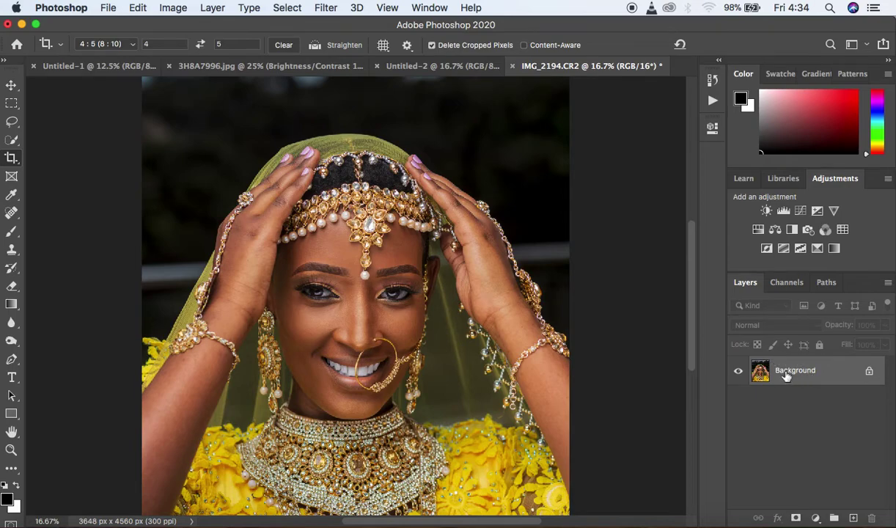
pyautogui.press('super+j')
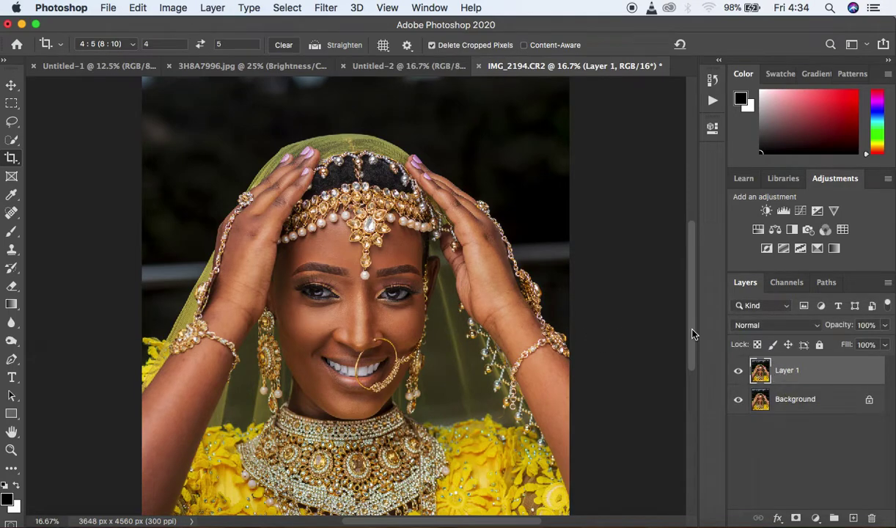
pyautogui.click(12, 214)
pyautogui.press('super+plus')
pyautogui.press('super+plus')
pyautogui.press('super+plus')
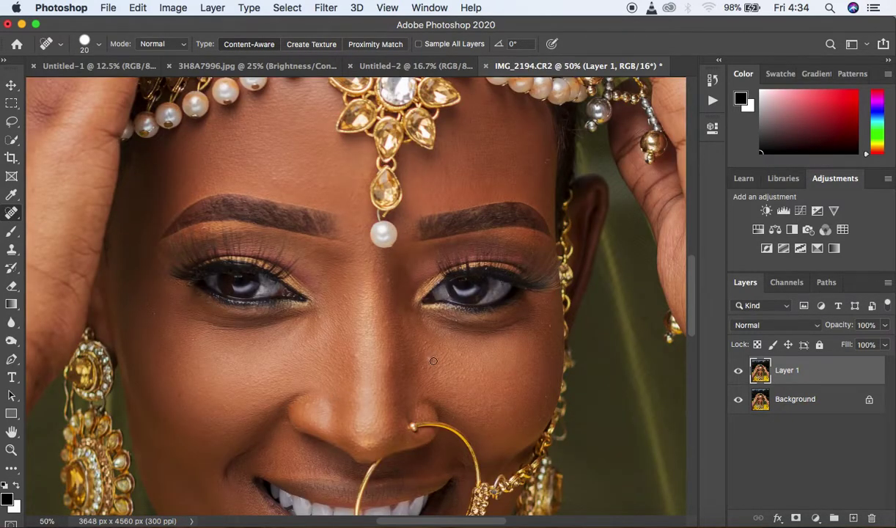
pyautogui.click(430, 359)
pyautogui.moveTo(695, 265); pyautogui.dragTo(694, 297)
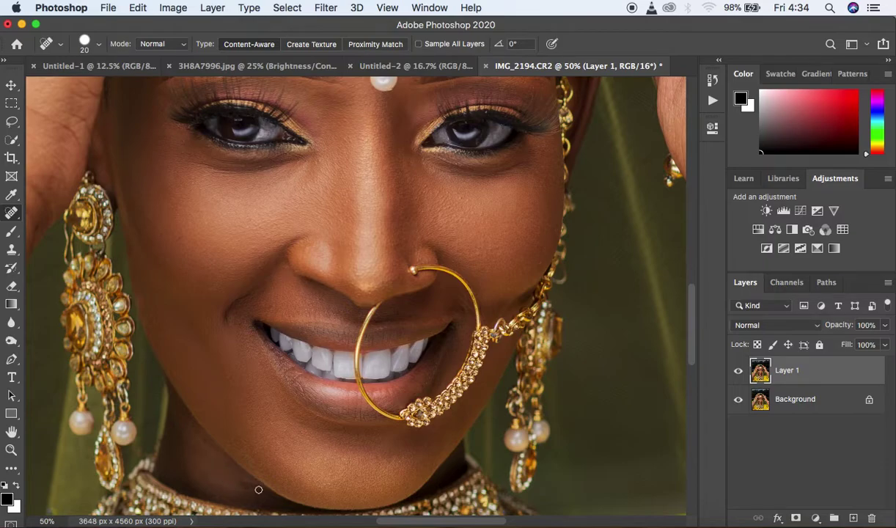
pyautogui.press('super+minus')
pyautogui.press('super+minus')
pyautogui.press('super+minus')
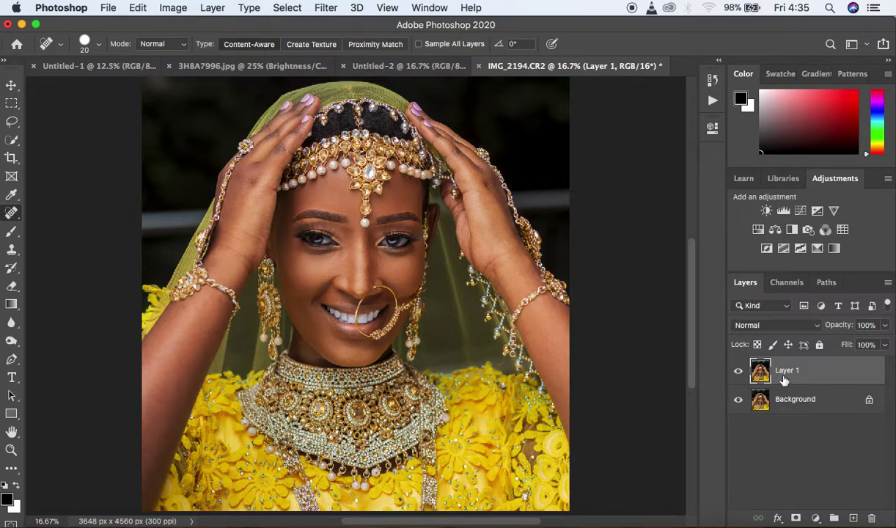
# - Duplicate the retouched layer and rename the lower of the two copies LOW FRQ
pyautogui.press('super+j')
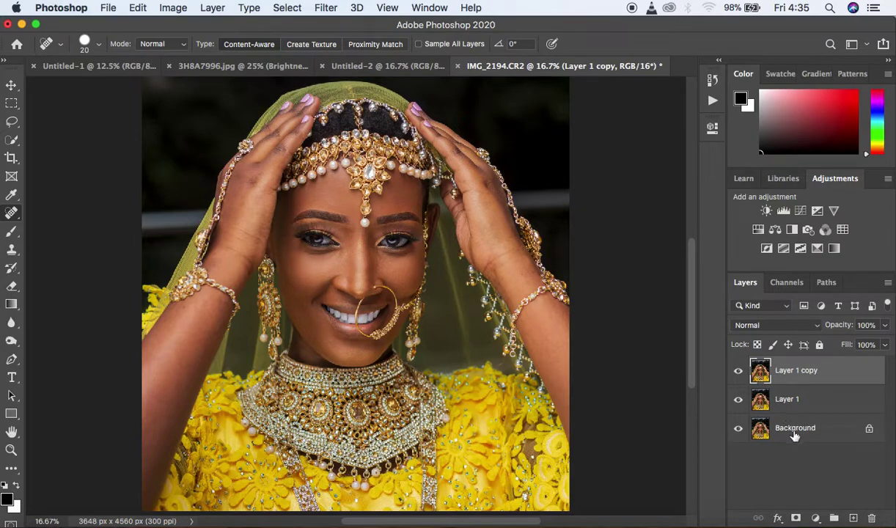
pyautogui.doubleClick(784, 398)
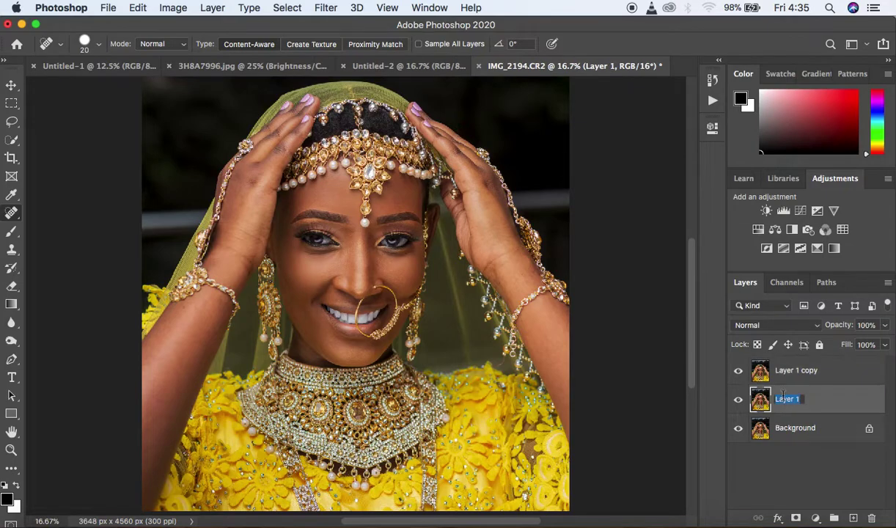
pyautogui.write('LoW FRW')
pyautogui.press('Return')
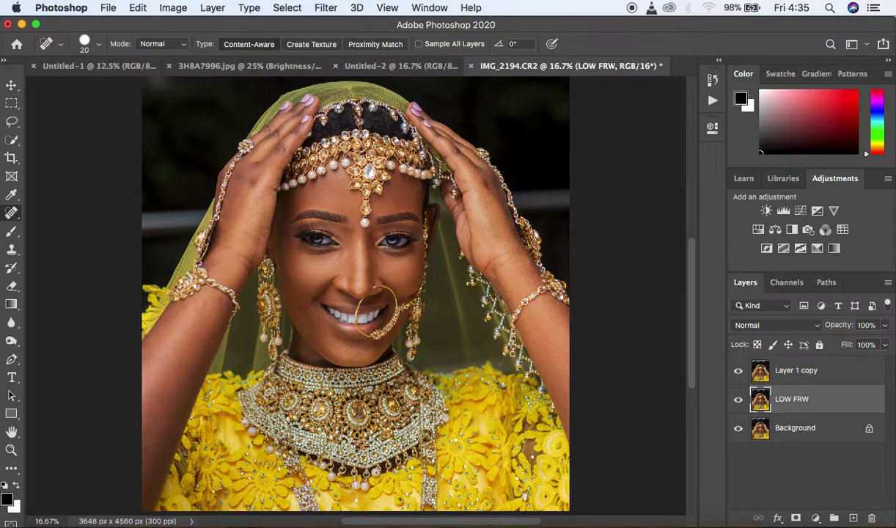
pyautogui.doubleClick(781, 395)
pyautogui.click(812, 399)
pyautogui.press('BackSpace')
pyautogui.press('BackSpace')
pyautogui.write('RQ')
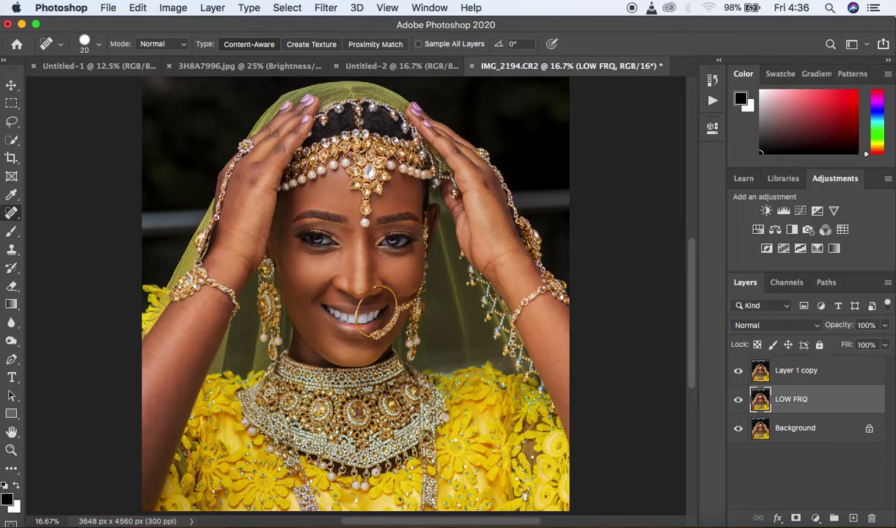
# - Rename the topmost layer copy HIGH FRQ
pyautogui.doubleClick(793, 370)
pyautogui.write('HIGH FRQ')
pyautogui.press('Return')
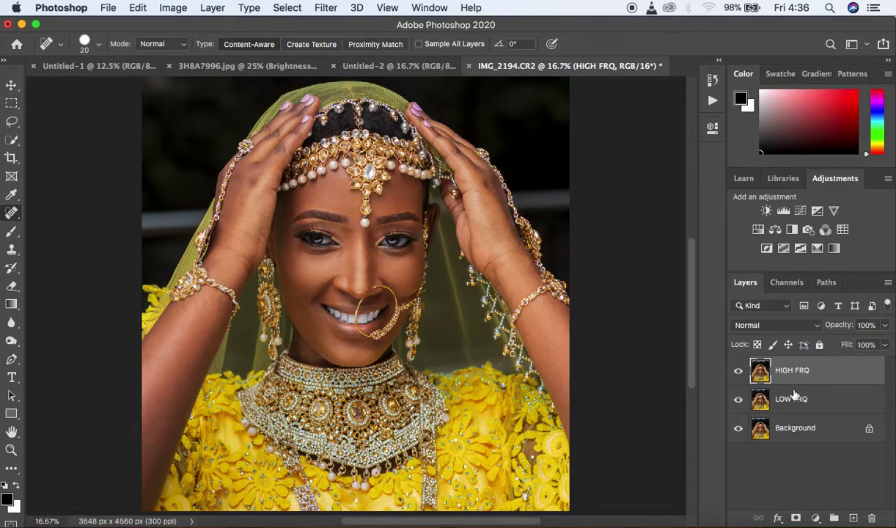
# - Hide the HIGH FRQ layer and open Gaussian Blur on LOW FRQ with its preview centred on the nose
pyautogui.click(771, 398)
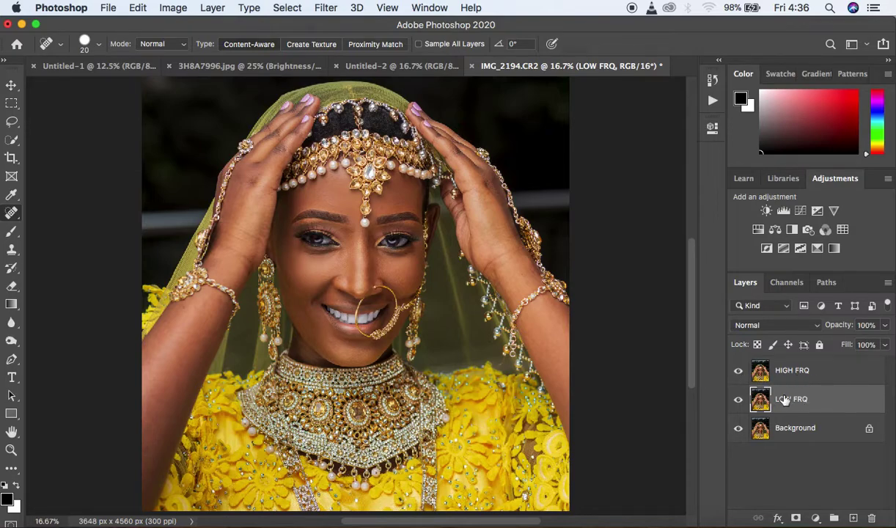
pyautogui.click(739, 371)
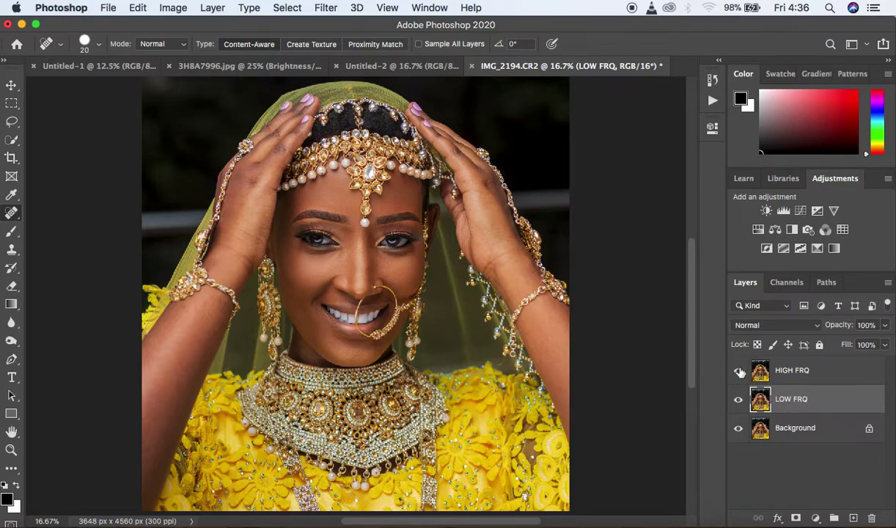
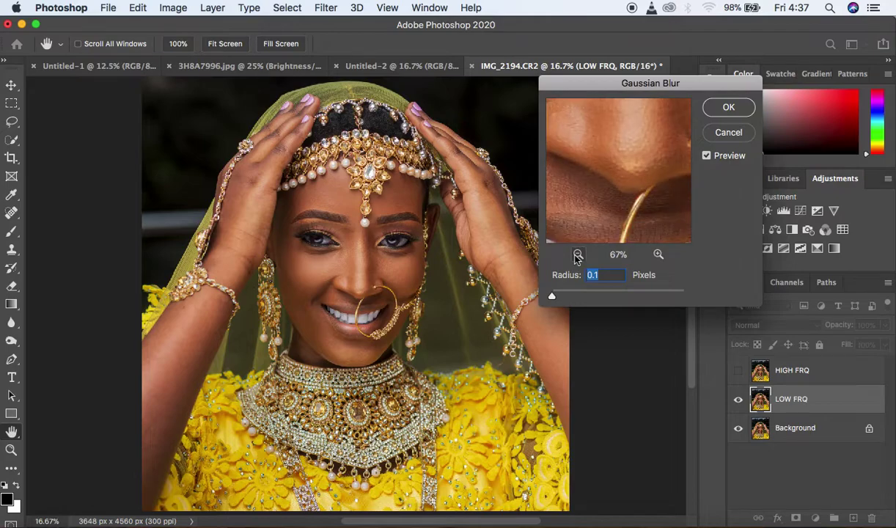
pyautogui.moveTo(625, 124); pyautogui.dragTo(587, 146)
pyautogui.moveTo(653, 176); pyautogui.dragTo(664, 195)
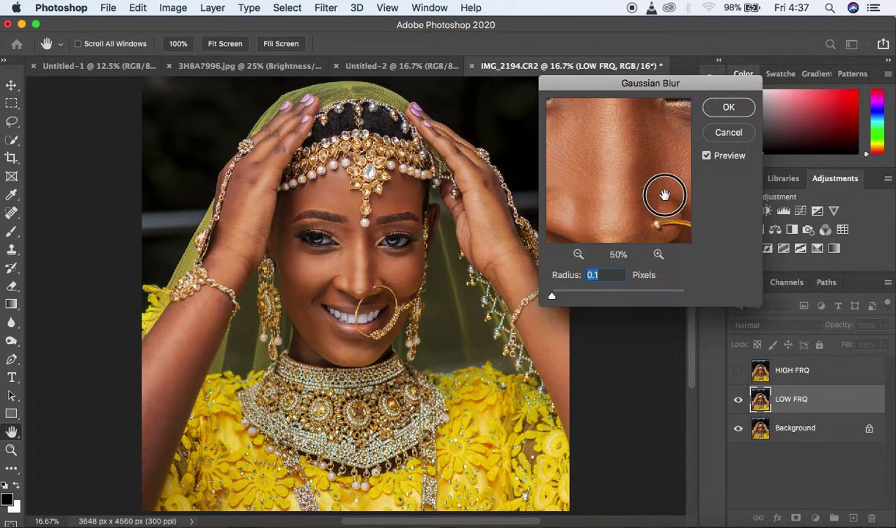
pyautogui.moveTo(664, 195); pyautogui.dragTo(662, 186)
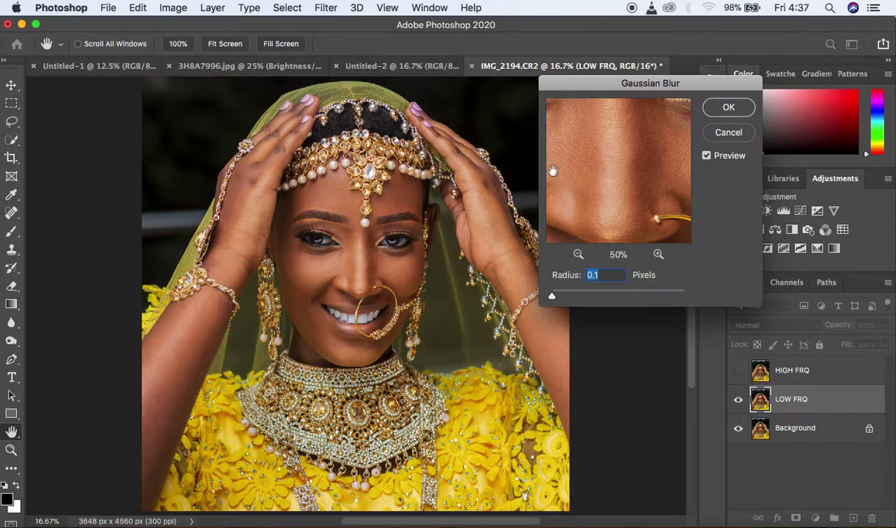
# - Try Gaussian Blur radii of 1.3 and 4.0 pixels on LOW FRQ, checking the skin texture around the nose
pyautogui.moveTo(552, 296); pyautogui.dragTo(560, 299)
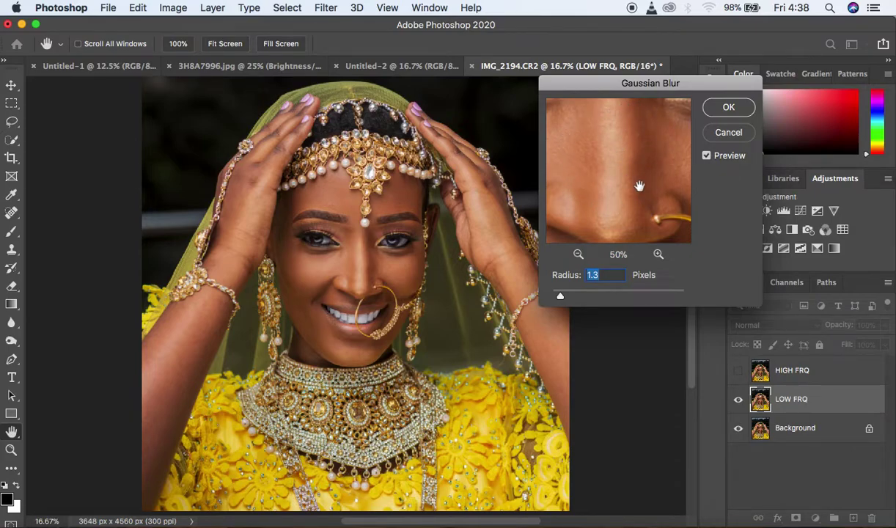
pyautogui.moveTo(562, 299); pyautogui.dragTo(569, 296)
pyautogui.moveTo(571, 299); pyautogui.dragTo(581, 297)
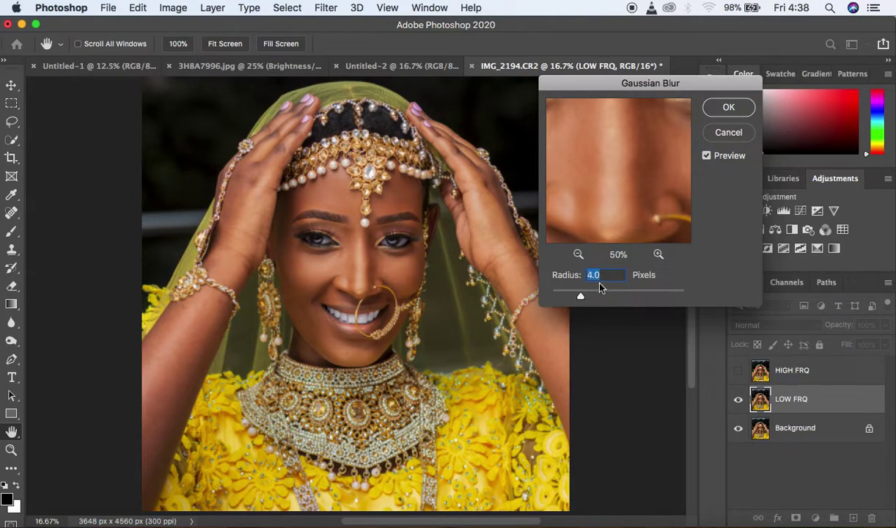
pyautogui.moveTo(627, 197); pyautogui.dragTo(618, 146)
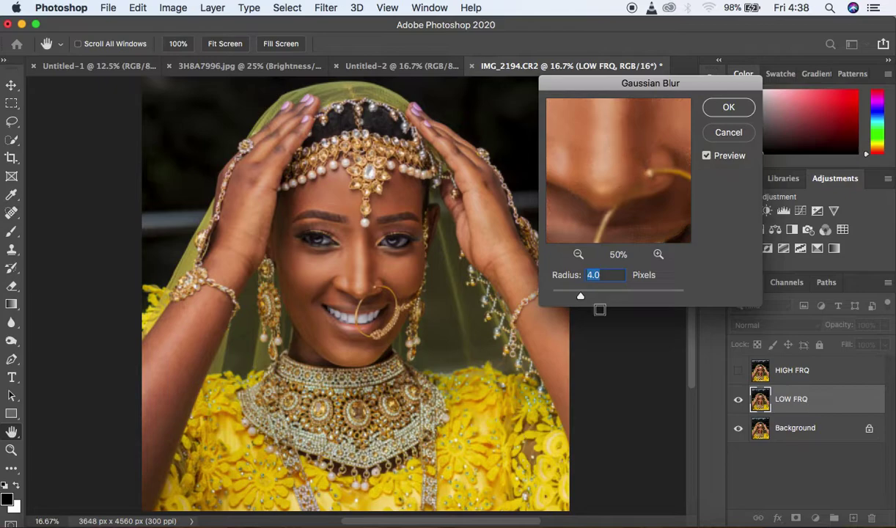
pyautogui.moveTo(634, 183); pyautogui.dragTo(636, 213)
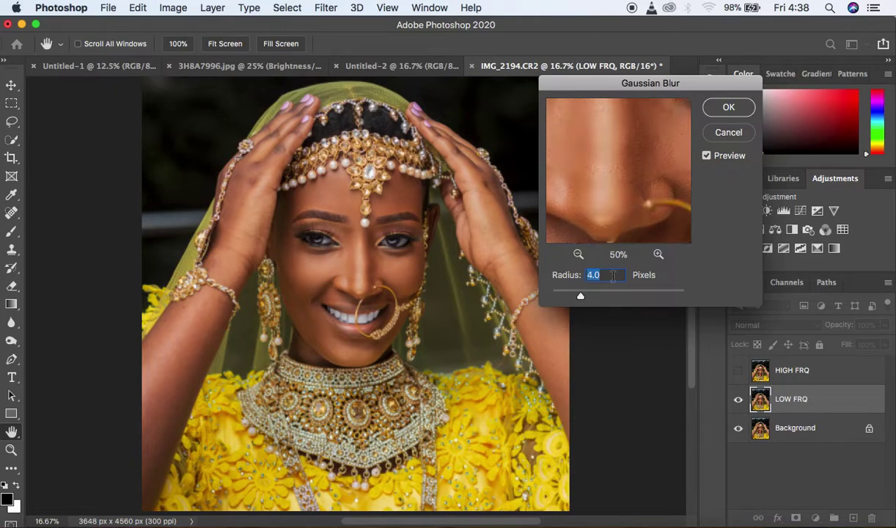
# - Set the Gaussian Blur radius to 6.0 pixels, check the face in the preview and apply the blur to LOW FRQ
pyautogui.moveTo(585, 300); pyautogui.dragTo(592, 300)
pyautogui.moveTo(632, 172); pyautogui.dragTo(591, 176)
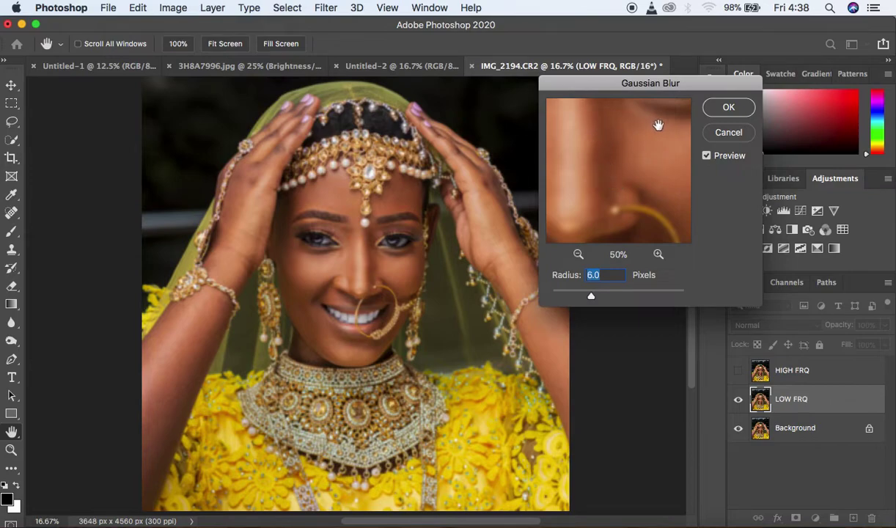
pyautogui.moveTo(653, 171); pyautogui.dragTo(699, 166)
pyautogui.moveTo(586, 150); pyautogui.dragTo(665, 112)
pyautogui.moveTo(618, 200); pyautogui.dragTo(613, 224)
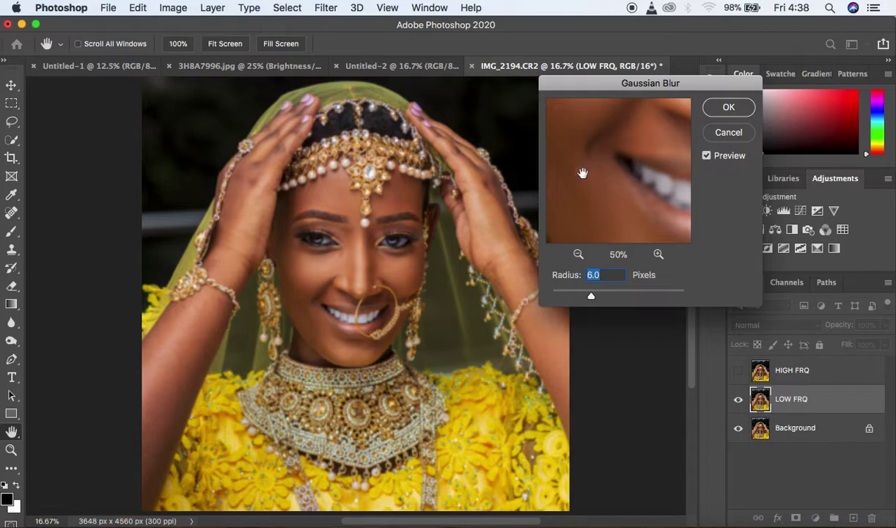
pyautogui.click(728, 108)
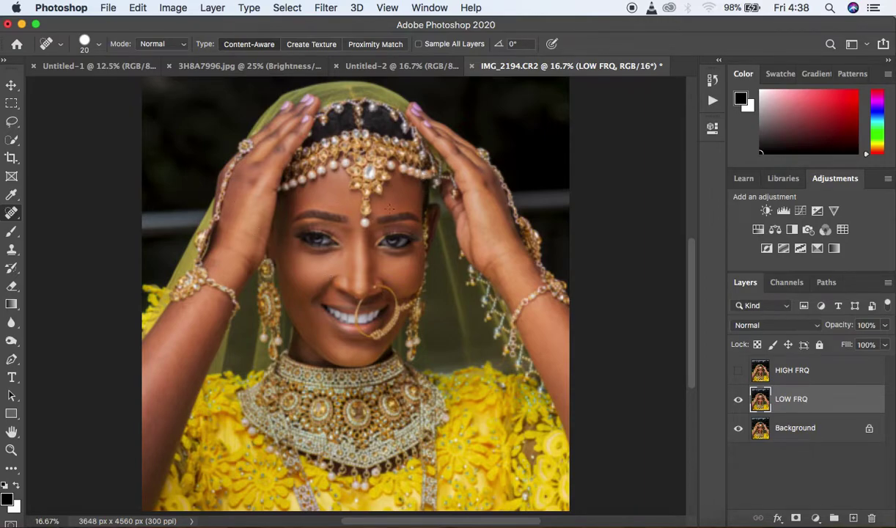
# - Show the HIGH FRQ layer again and open Apply Image on it, keeping the portrait in view
pyautogui.click(834, 376)
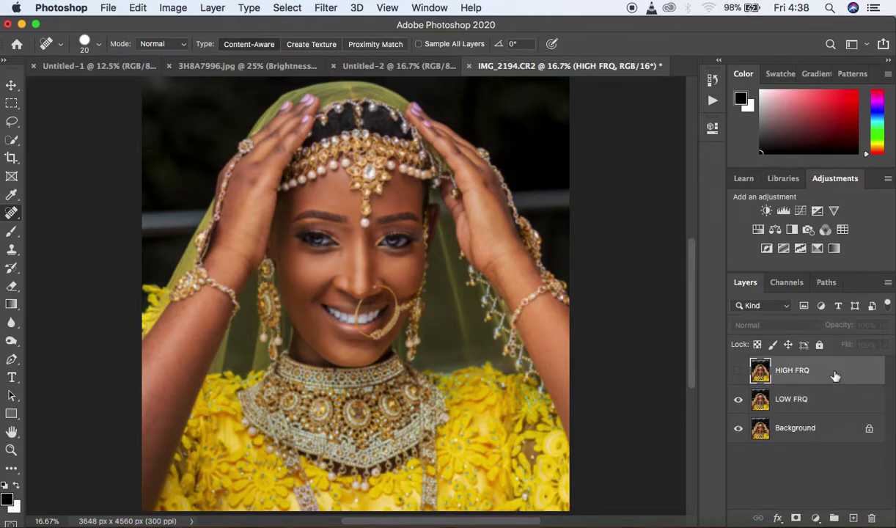
pyautogui.click(740, 372)
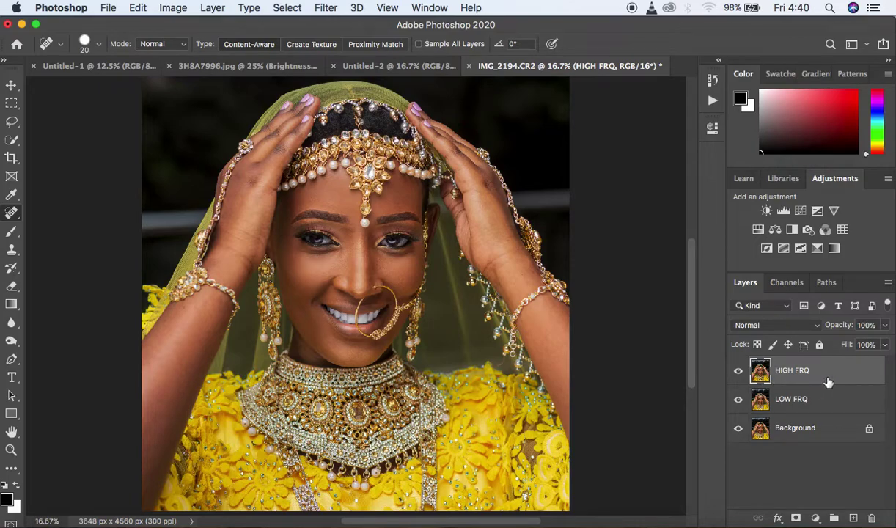
pyautogui.click(173, 9)
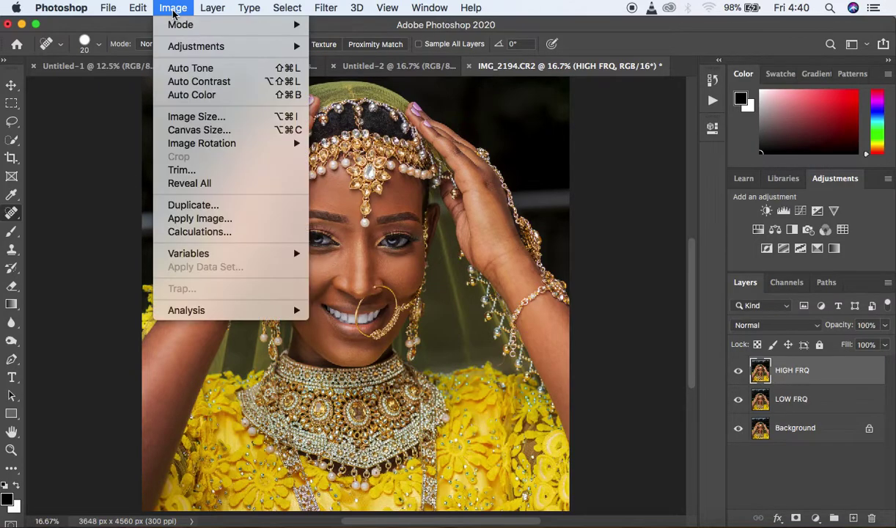
pyautogui.click(206, 225)
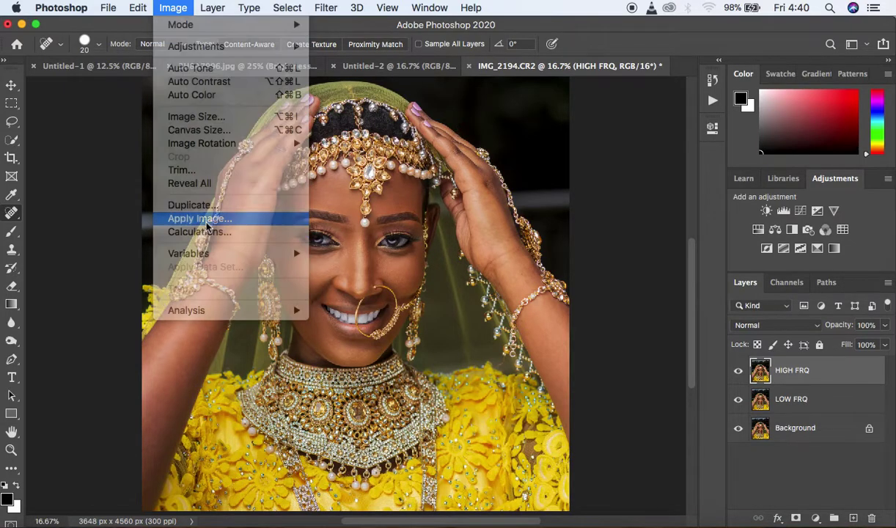
pyautogui.moveTo(218, 83); pyautogui.dragTo(658, 96)
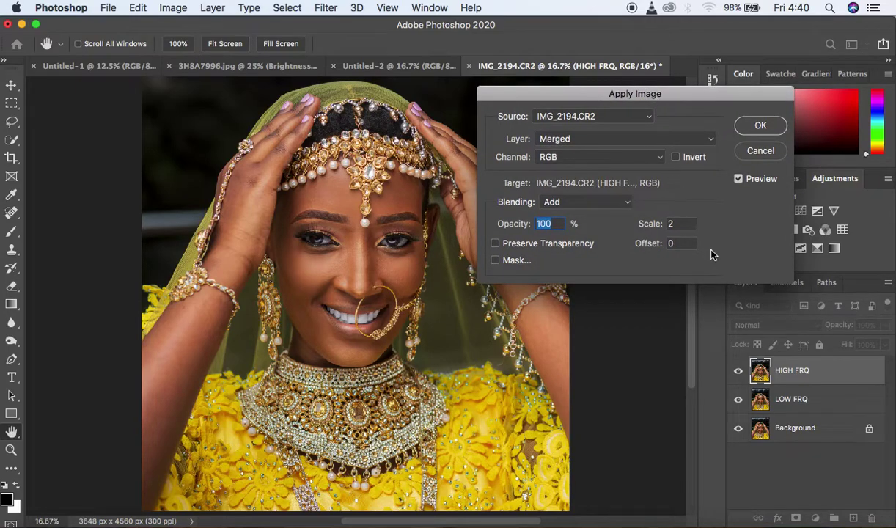
# - Choose LOW FRQ as the source layer for Apply Image
pyautogui.click(572, 141)
pyautogui.click(570, 174)
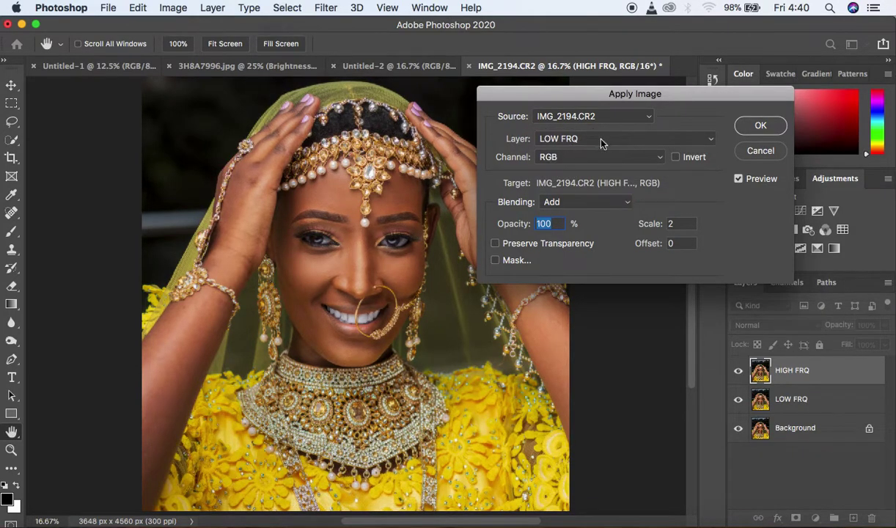
pyautogui.click(574, 139)
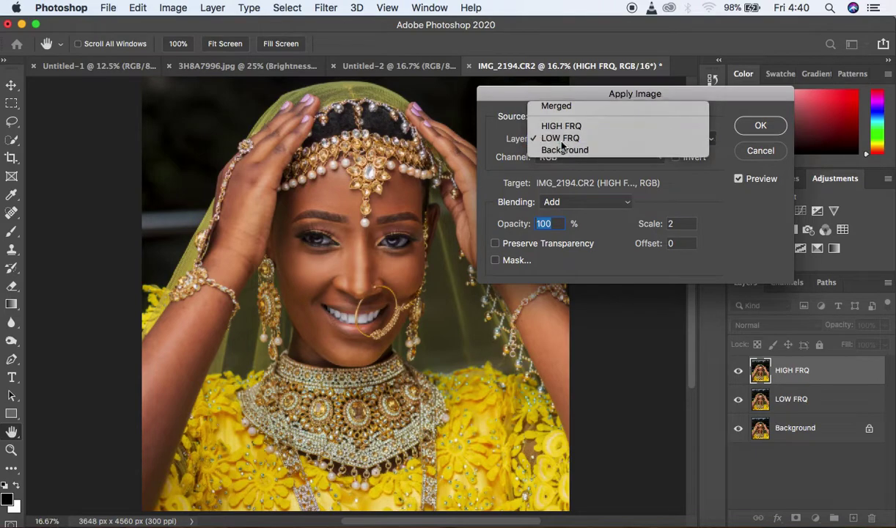
pyautogui.click(562, 140)
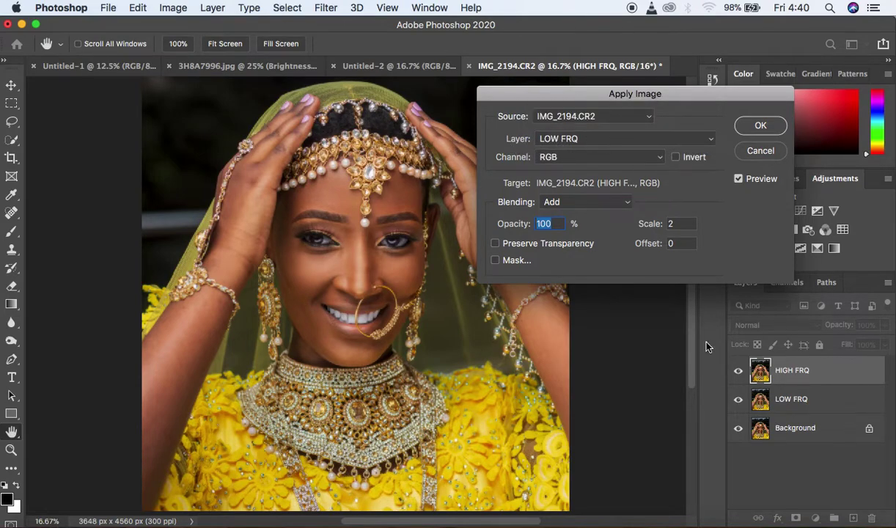
pyautogui.click(594, 138)
pyautogui.click(593, 144)
# - Try Subtract blending with scale 2 and offset 128 in Apply Image, using LOW FRQ as the source layer
pyautogui.click(565, 209)
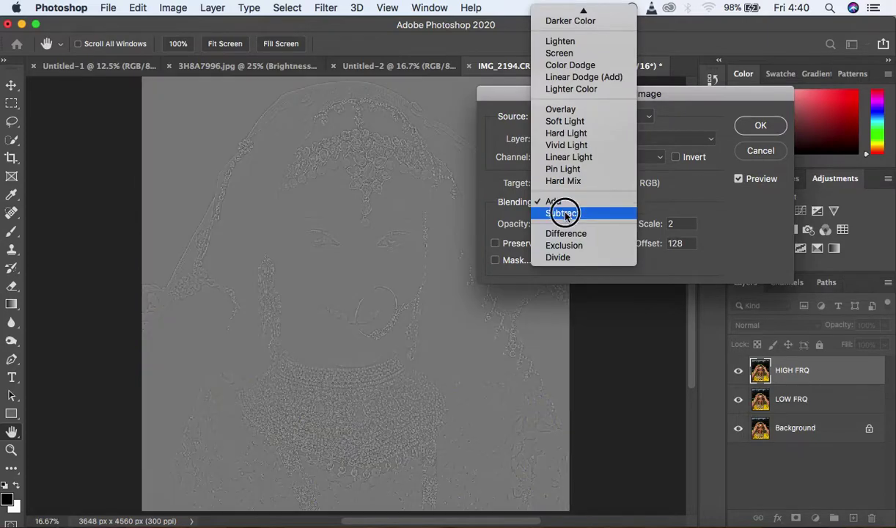
pyautogui.click(563, 213)
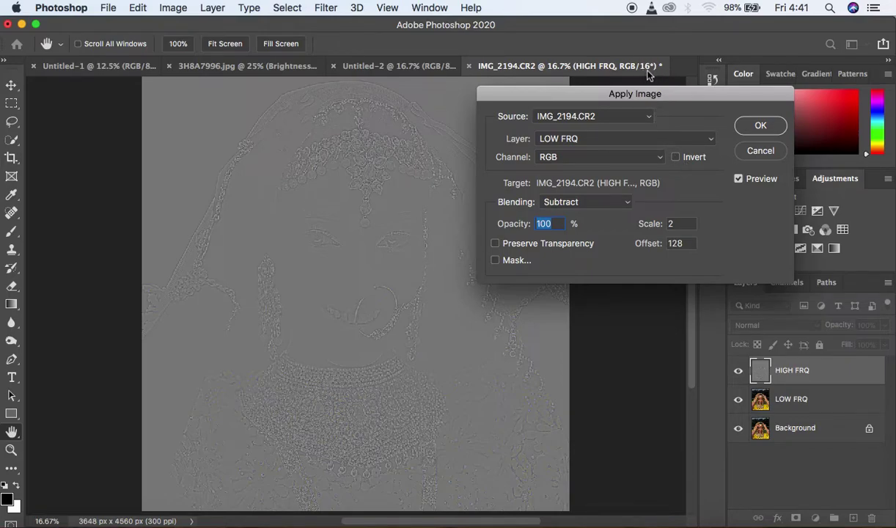
pyautogui.click(557, 139)
pyautogui.click(562, 141)
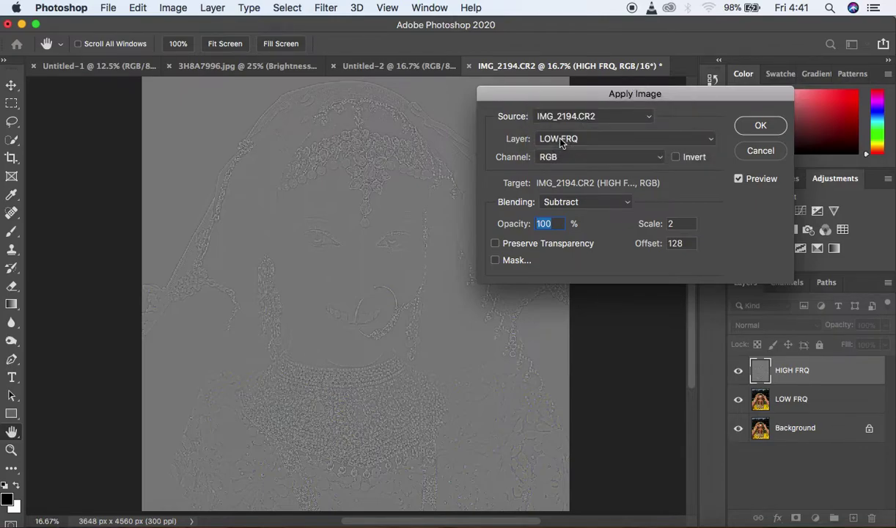
# - Set the Apply Image blending to Add with scale 2 and offset 0
pyautogui.click(581, 203)
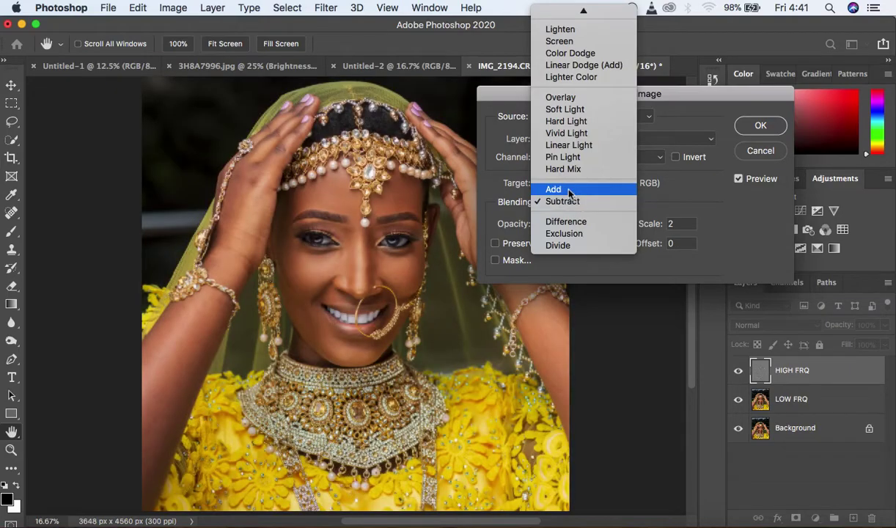
pyautogui.click(569, 190)
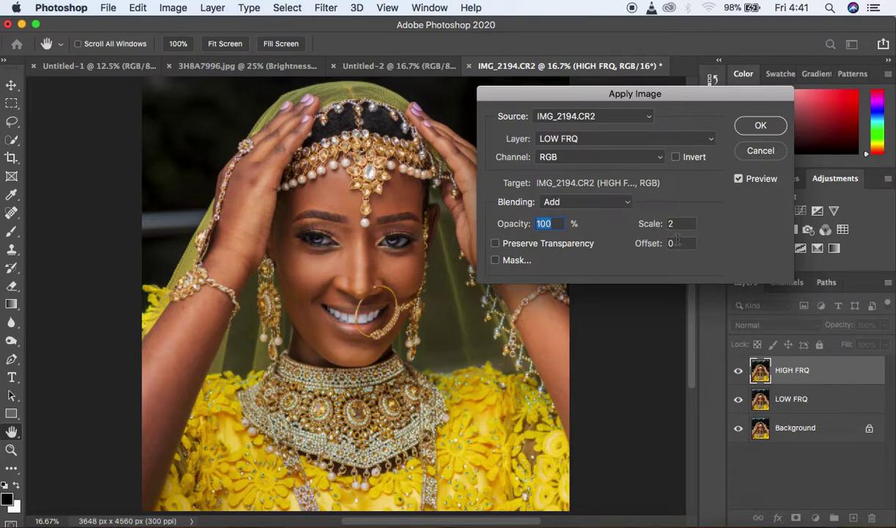
# - Invert the LOW FRQ source in Apply Image, check the face texture up close, and apply it to the HIGH FRQ layer
pyautogui.click(676, 157)
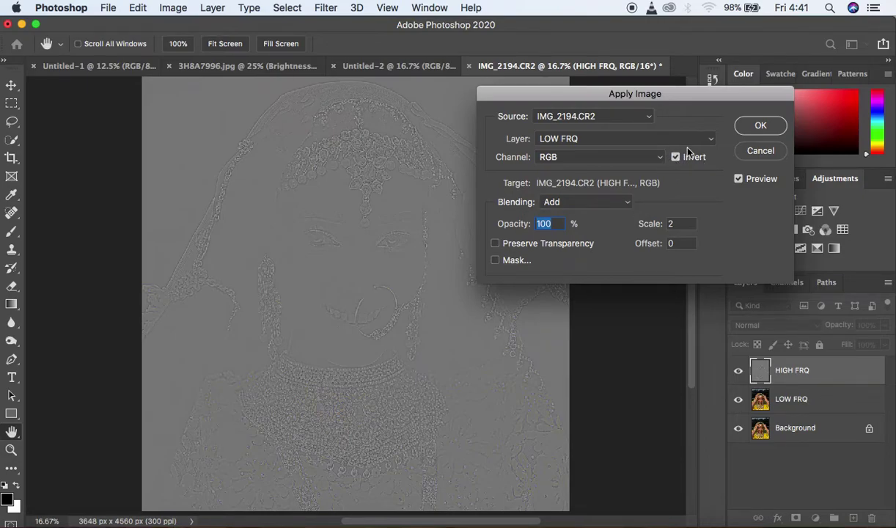
pyautogui.click(375, 247)
pyautogui.click(375, 247)
pyautogui.click(374, 247)
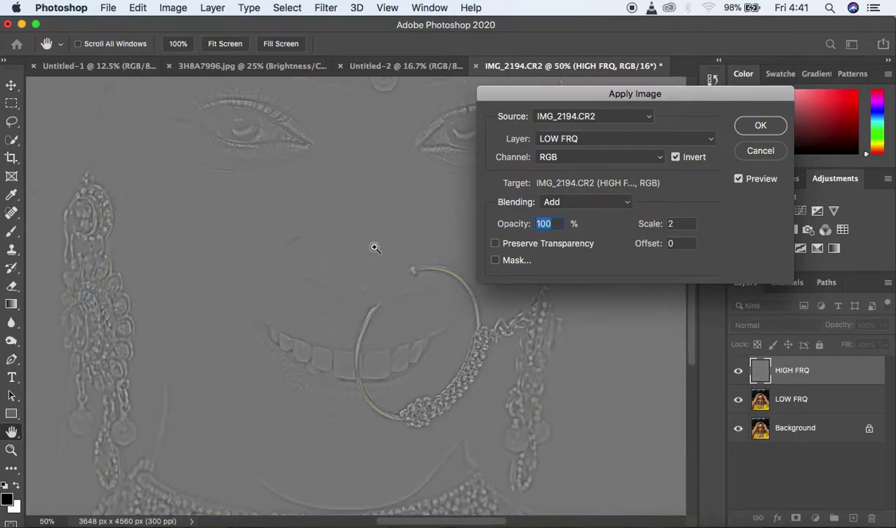
pyautogui.keyDown('alt'); pyautogui.click(375, 247); pyautogui.keyUp('alt')
pyautogui.keyDown('alt'); pyautogui.click(375, 248); pyautogui.keyUp('alt')
pyautogui.keyDown('alt'); pyautogui.click(375, 247); pyautogui.keyUp('alt')
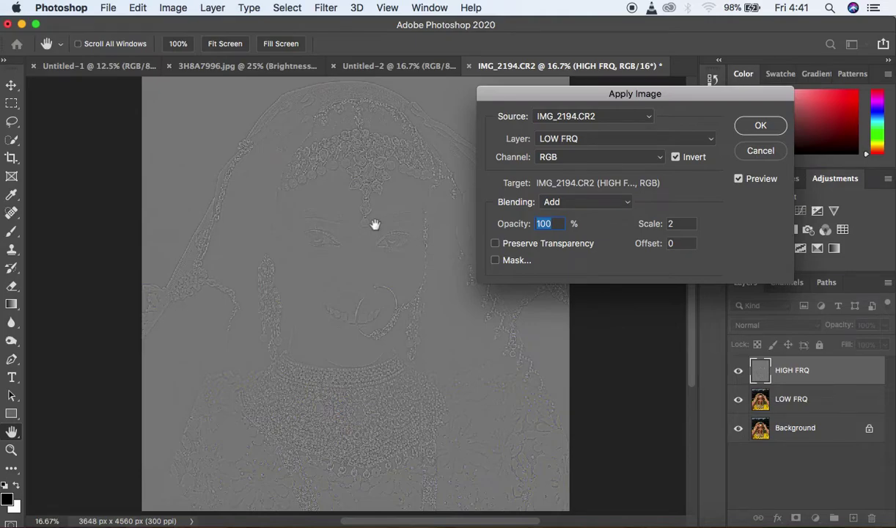
pyautogui.click(759, 126)
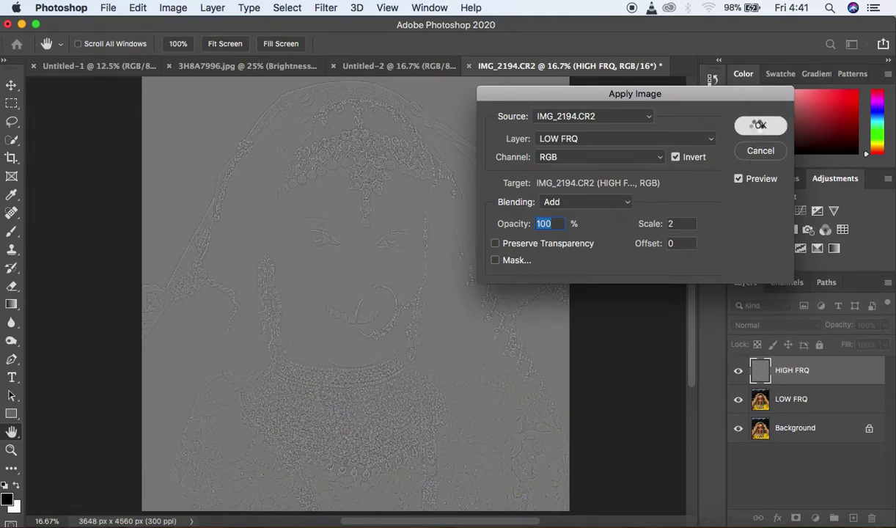
# - Set the HIGH FRQ layer's blend mode to Linear Light
pyautogui.click(778, 325)
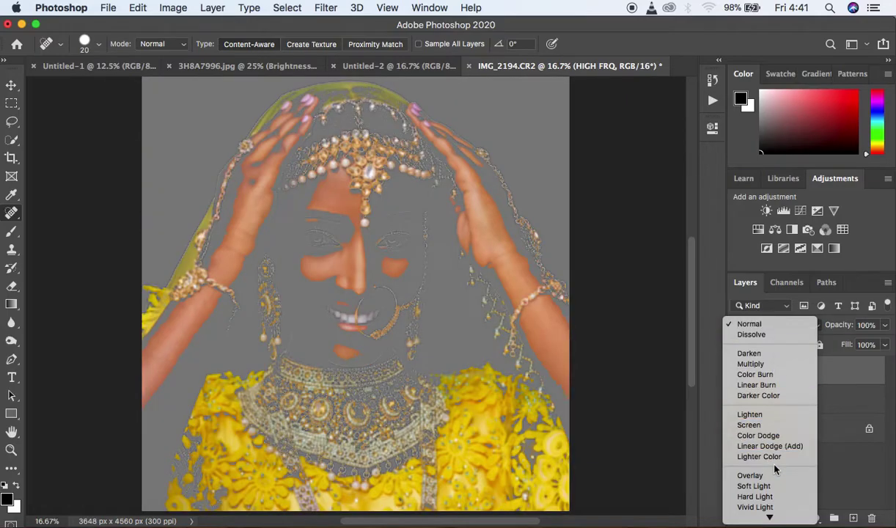
pyautogui.moveTo(772, 518)
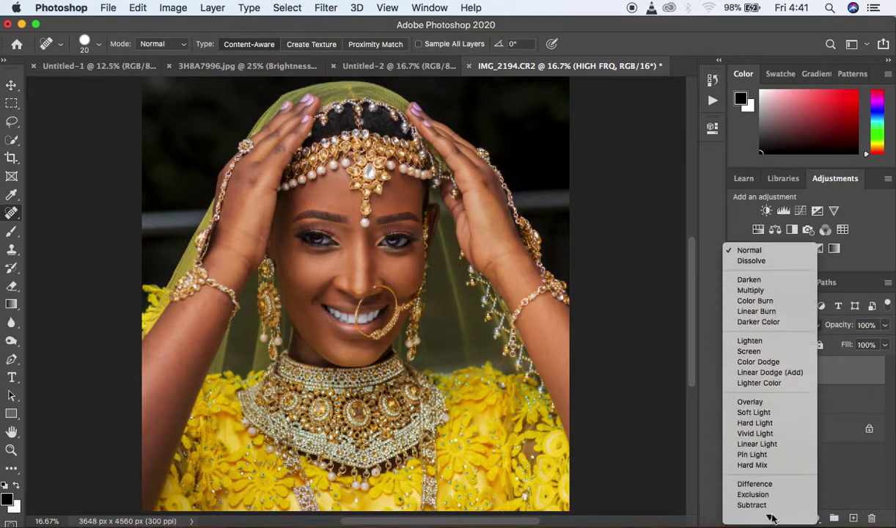
pyautogui.click(756, 431)
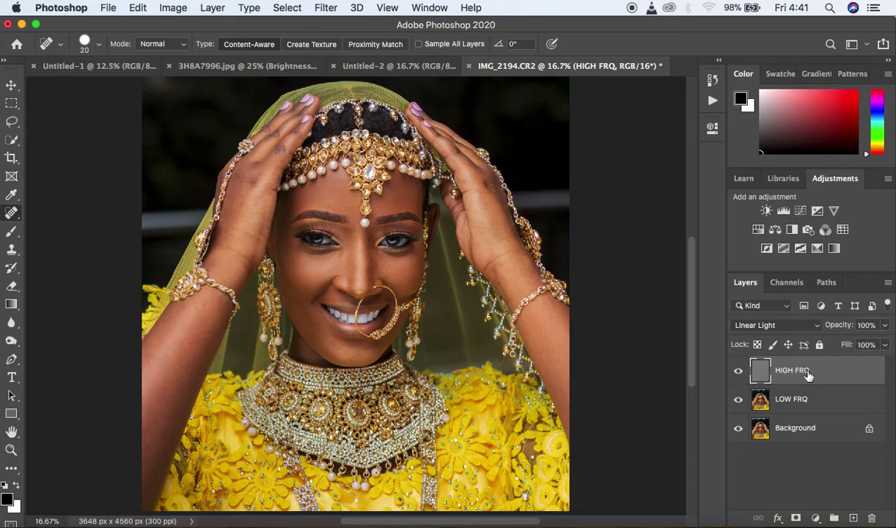
# - Group the HIGH FRQ and LOW FRQ layers and name the group FREQ SEP
pyautogui.keyDown('shift'); pyautogui.click(848, 402); pyautogui.keyUp('shift')
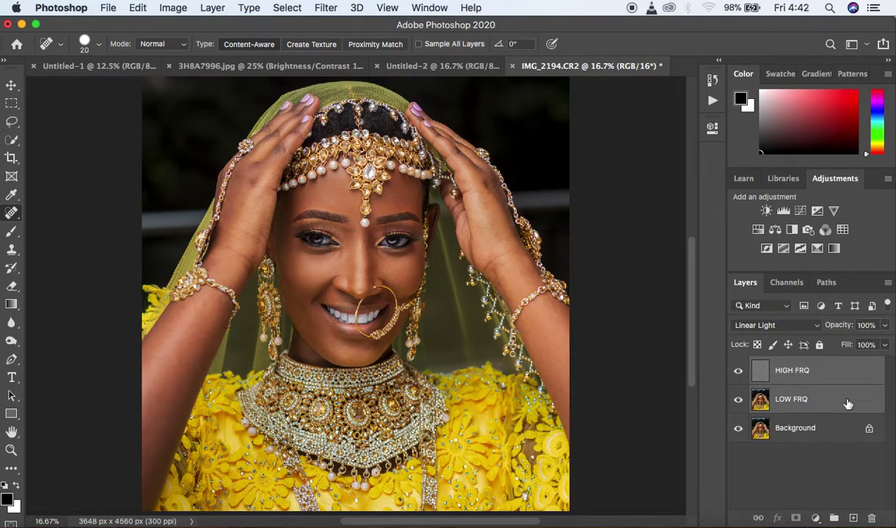
pyautogui.press('super+g')
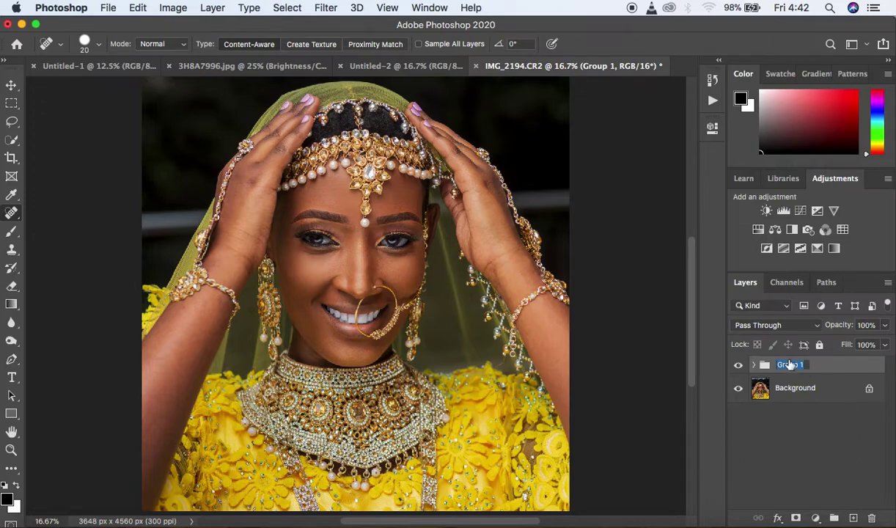
pyautogui.write('FREQ SEP')
pyautogui.press('Return')
# - Toggle the FREQ SEP group's visibility repeatedly to compare the portrait with and without it
pyautogui.click(739, 366)
pyautogui.click(739, 365)
pyautogui.click(739, 365)
pyautogui.click(739, 366)
pyautogui.click(738, 366)
pyautogui.click(739, 366)
pyautogui.click(738, 366)
pyautogui.click(739, 366)
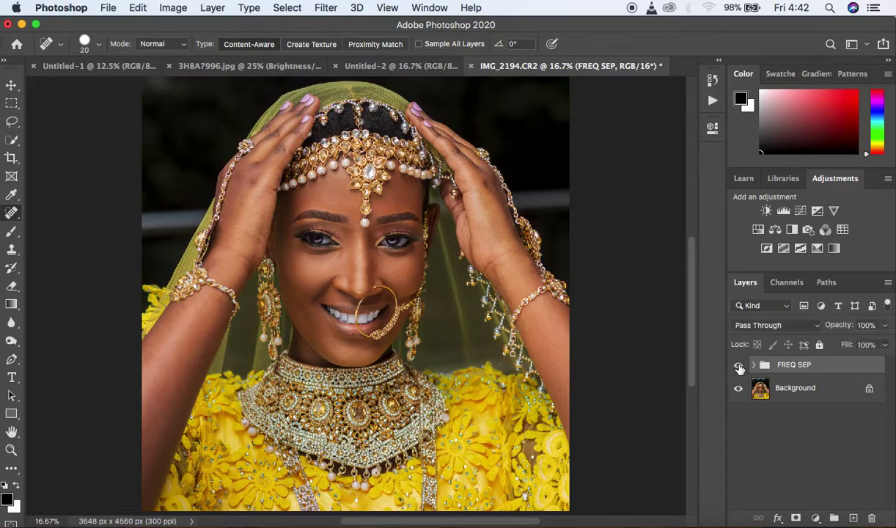
# - Expand the FREQ SEP group, make LOW FRQ the active layer, and choose the regular Lasso tool
pyautogui.click(753, 365)
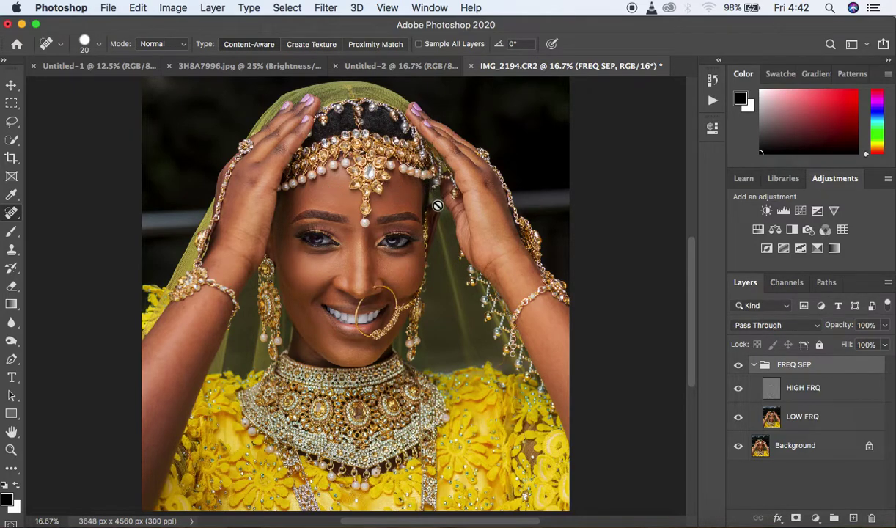
pyautogui.click(833, 419)
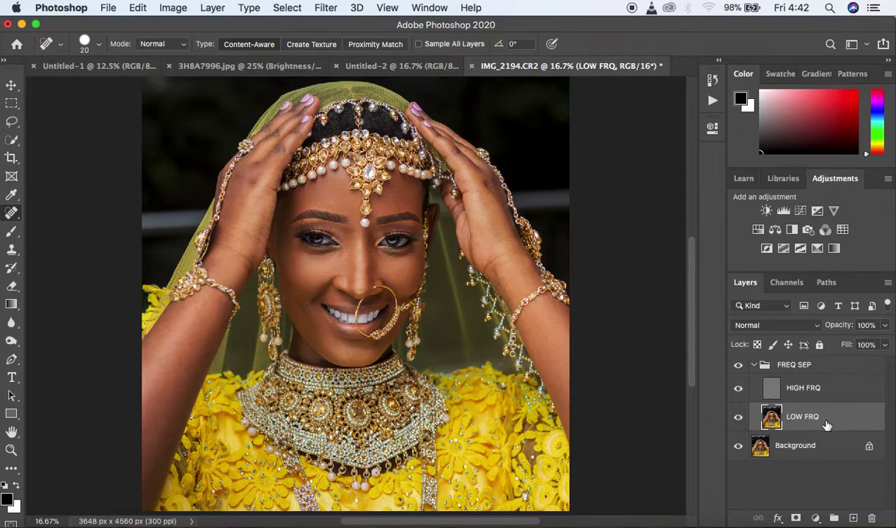
pyautogui.click(12, 121)
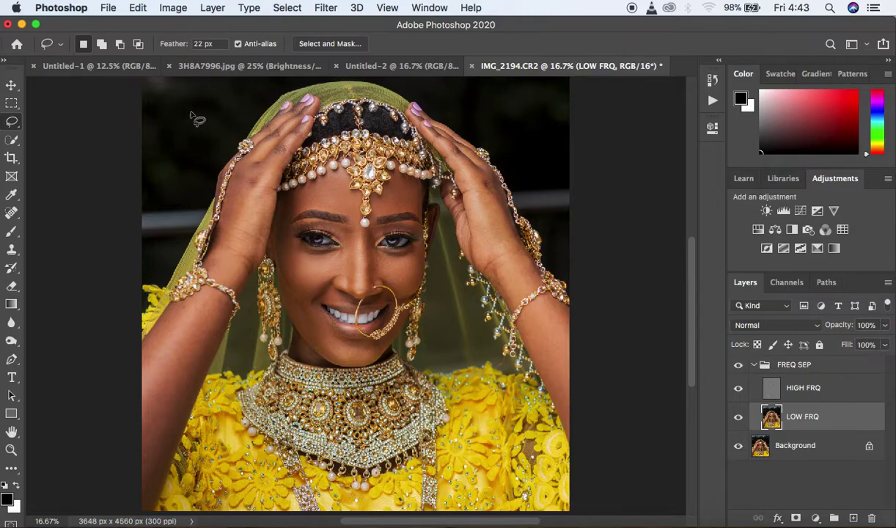
pyautogui.click(8, 125)
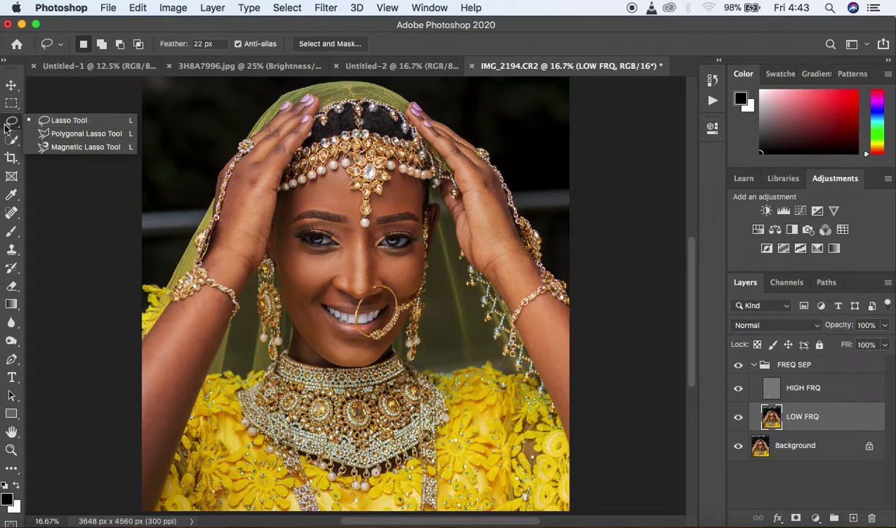
pyautogui.click(66, 120)
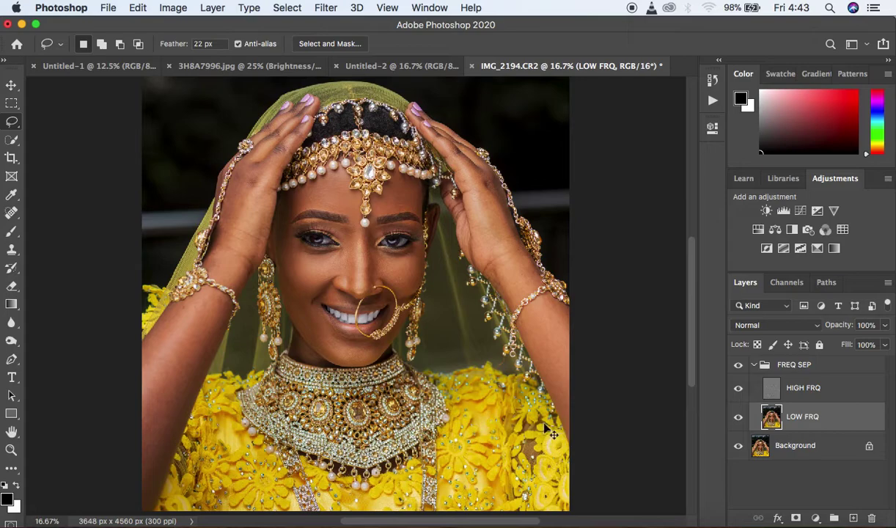
# - Lasso the forehead skin above the left-hand eyebrow, between the brow and the headpiece pearls
pyautogui.press('super+equal')
pyautogui.press('super+equal')
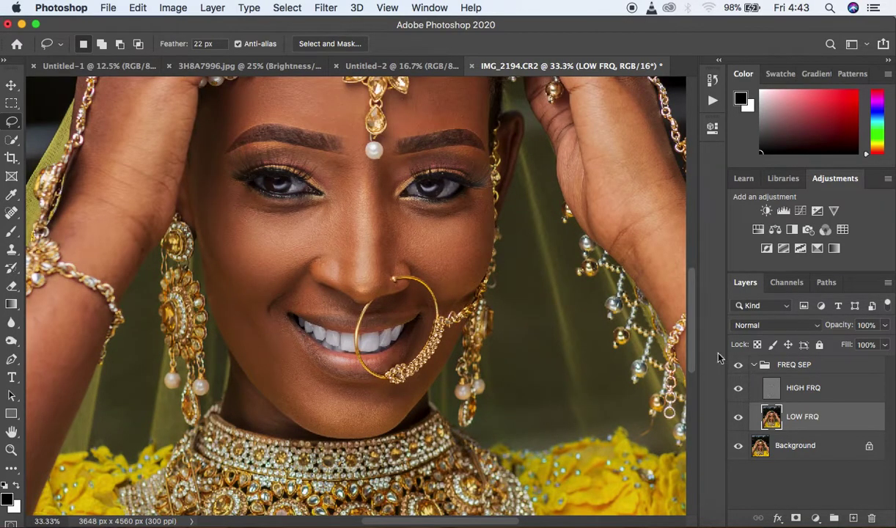
pyautogui.moveTo(694, 335); pyautogui.dragTo(692, 287)
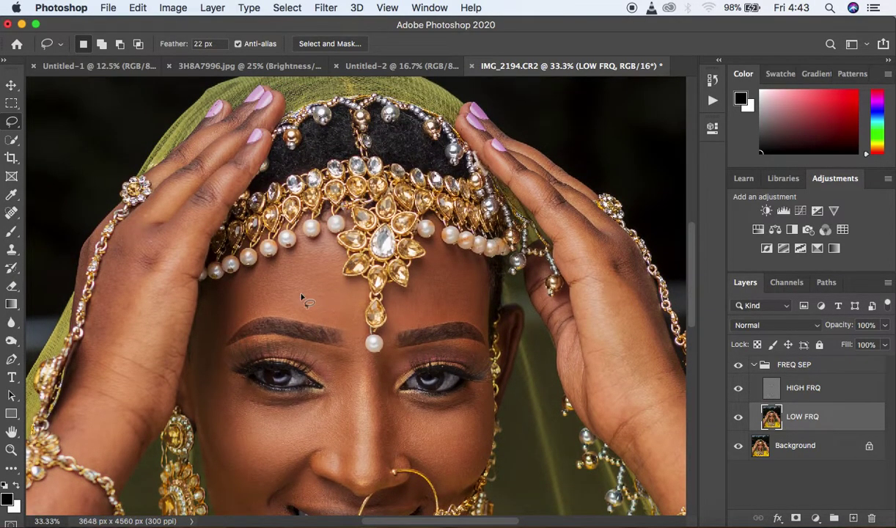
pyautogui.moveTo(221, 292)
pyautogui.mouseDown()
pyautogui.moveTo(330, 246)
pyautogui.moveTo(341, 292)
pyautogui.moveTo(359, 289)
pyautogui.moveTo(364, 299)
pyautogui.moveTo(350, 333)
pyautogui.moveTo(317, 315)
pyautogui.moveTo(280, 311)
pyautogui.moveTo(237, 322)
pyautogui.moveTo(213, 349)
pyautogui.moveTo(206, 331)
pyautogui.moveTo(228, 290)
pyautogui.mouseUp()
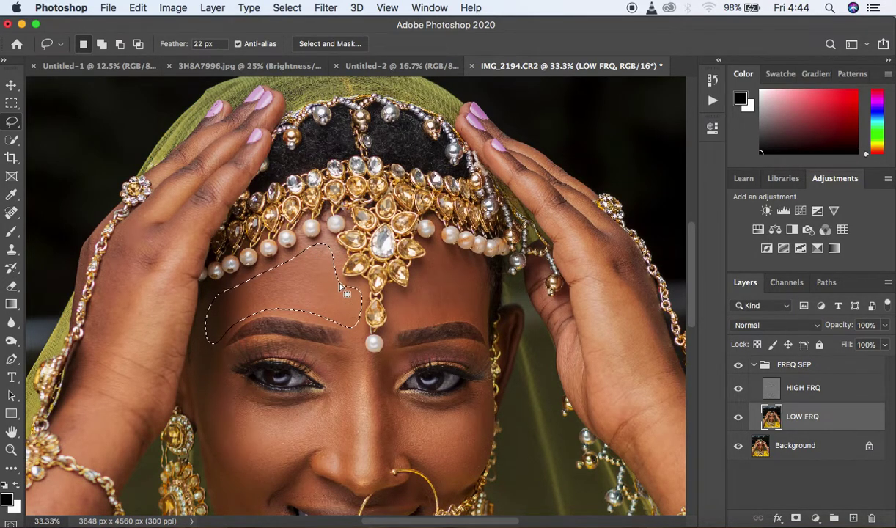
# - Blur the selected forehead skin on LOW FRQ with an 18-pixel Gaussian Blur and clear the selection
pyautogui.click(318, 8)
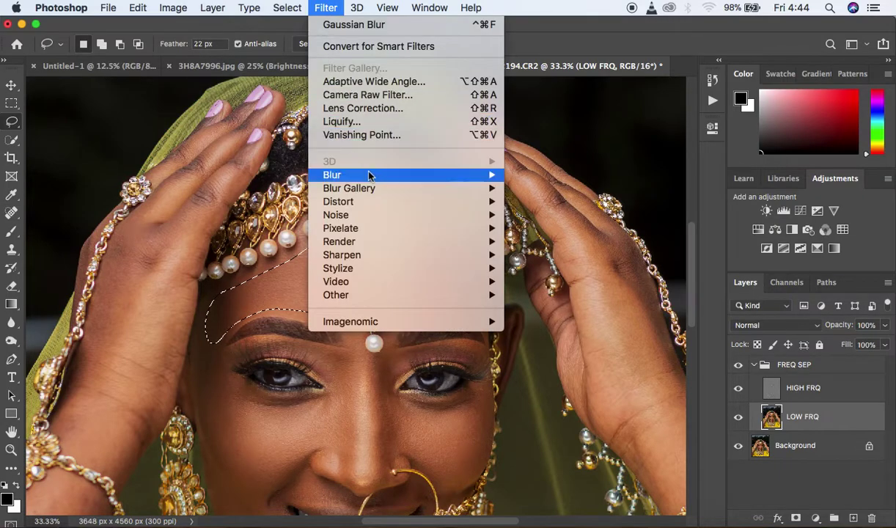
pyautogui.moveTo(368, 175)
pyautogui.click(541, 228)
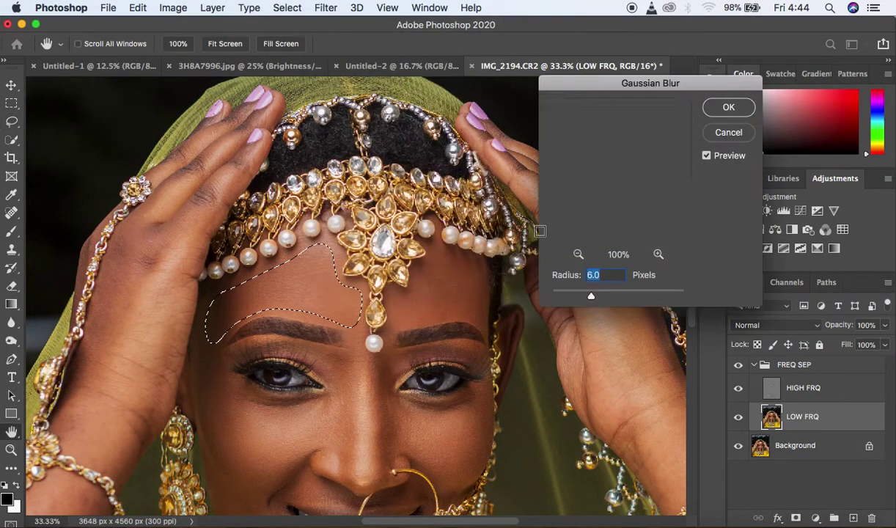
pyautogui.moveTo(629, 92); pyautogui.dragTo(621, 102)
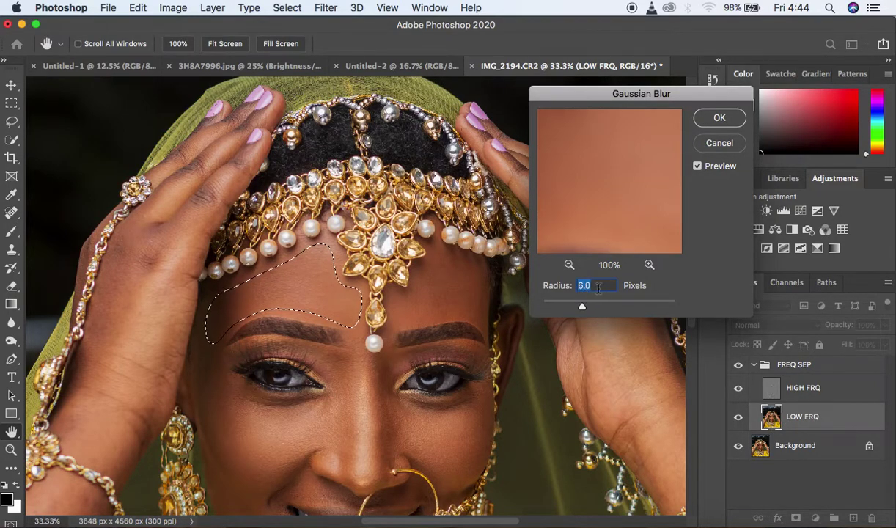
pyautogui.click(583, 307)
pyautogui.moveTo(584, 307); pyautogui.dragTo(600, 308)
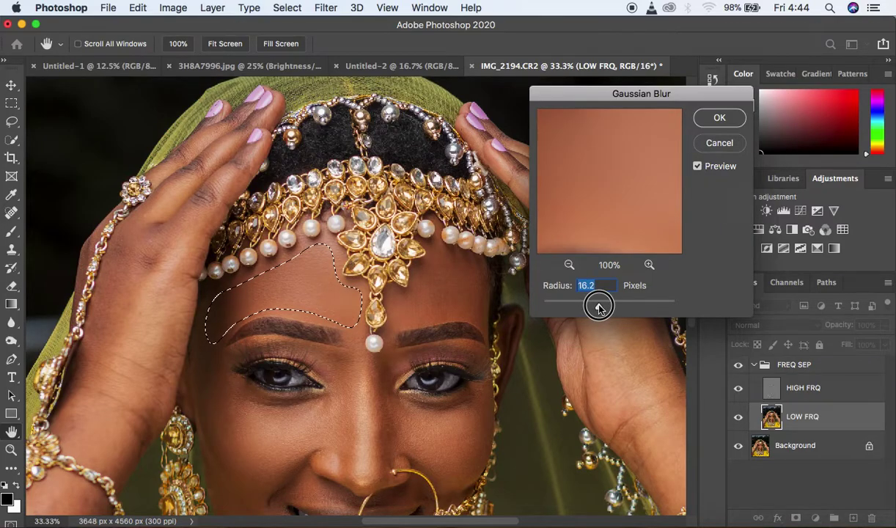
pyautogui.moveTo(599, 308); pyautogui.dragTo(600, 308)
pyautogui.click(600, 309)
pyautogui.moveTo(600, 308); pyautogui.dragTo(601, 309)
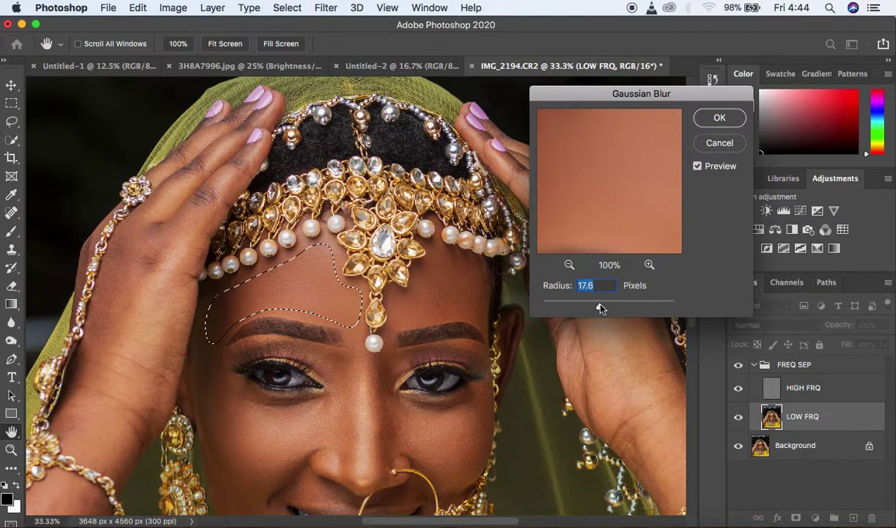
pyautogui.write('18')
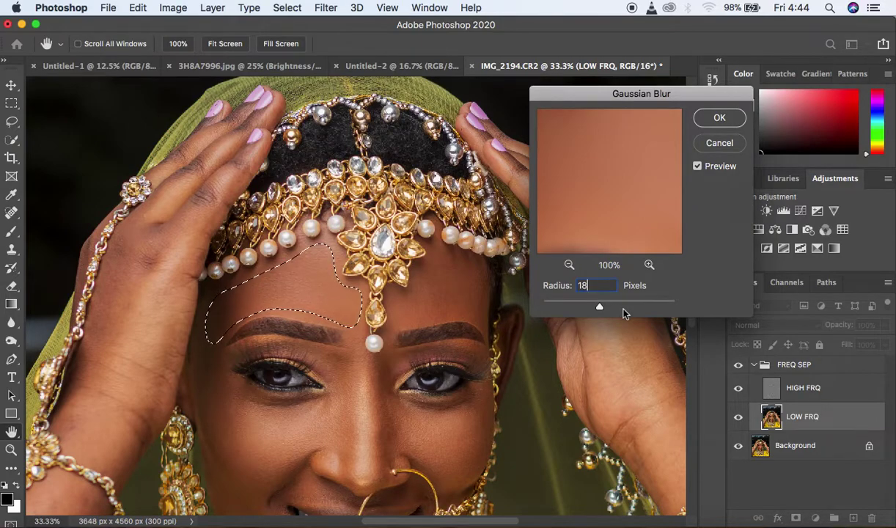
pyautogui.keyDown('alt'); pyautogui.click(462, 296); pyautogui.keyUp('alt')
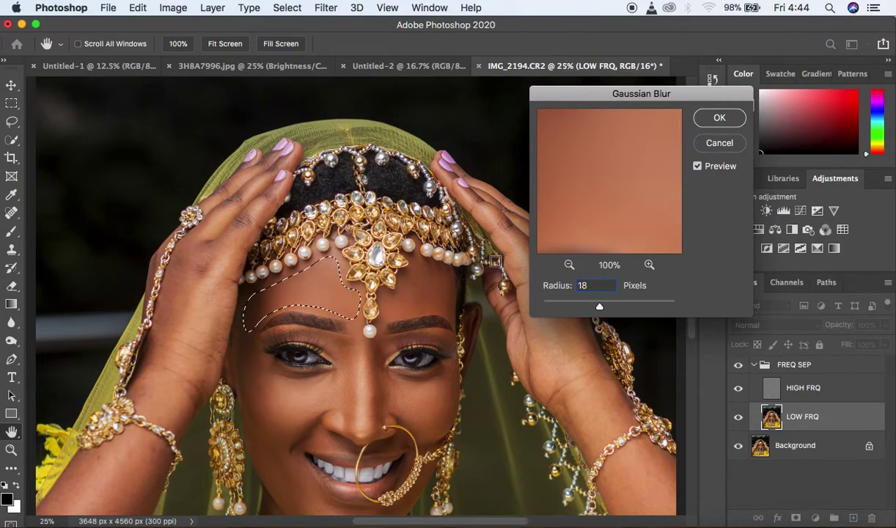
pyautogui.click(718, 118)
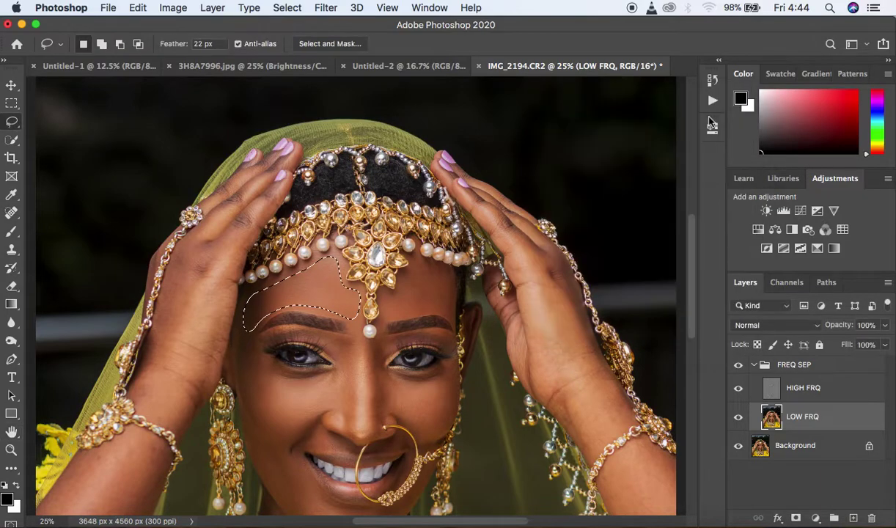
pyautogui.click(419, 277)
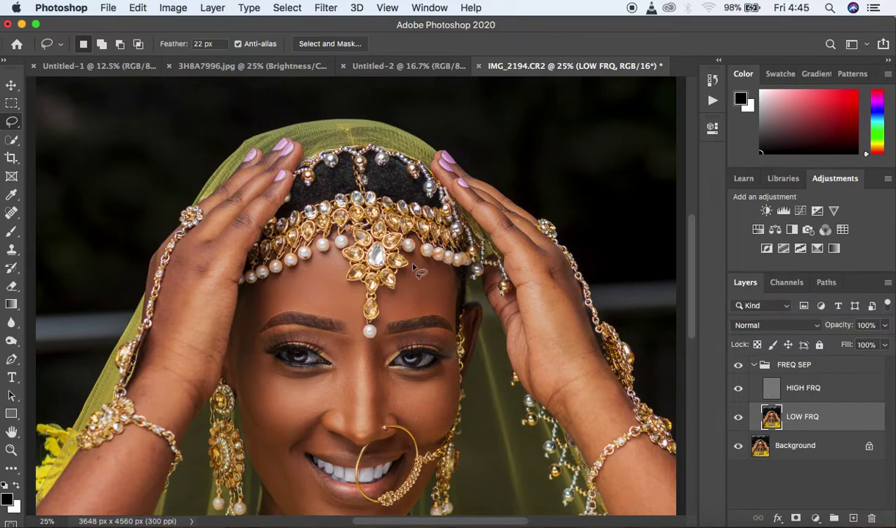
# - Lasso the forehead skin above the right-hand eyebrow, repeat the Gaussian Blur on it, and deselect
pyautogui.moveTo(415, 262)
pyautogui.mouseDown()
pyautogui.moveTo(387, 314)
pyautogui.moveTo(450, 306)
pyautogui.moveTo(442, 270)
pyautogui.moveTo(424, 269)
pyautogui.mouseUp()
pyautogui.rightClick(404, 264)
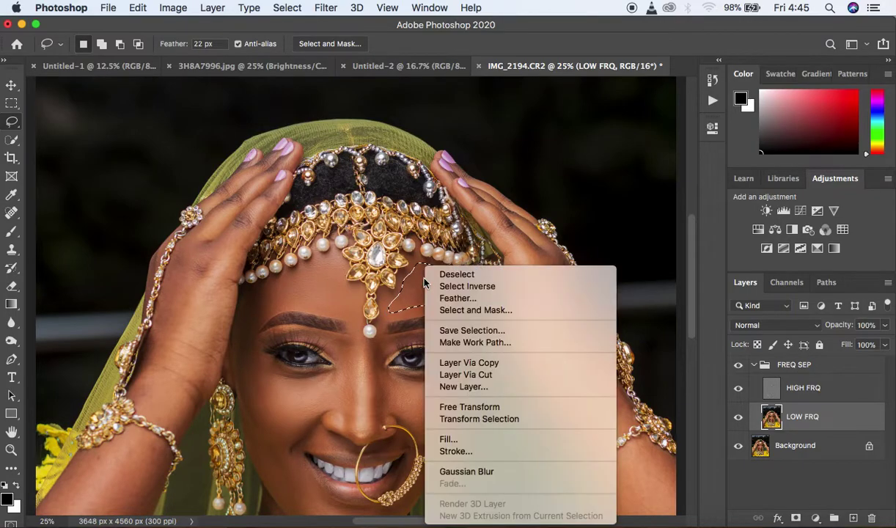
pyautogui.click(480, 472)
pyautogui.click(433, 463)
# - Lasso the left-hand cheek below the eye, repeat the Gaussian Blur on it, and deselect
pyautogui.press('super+plus')
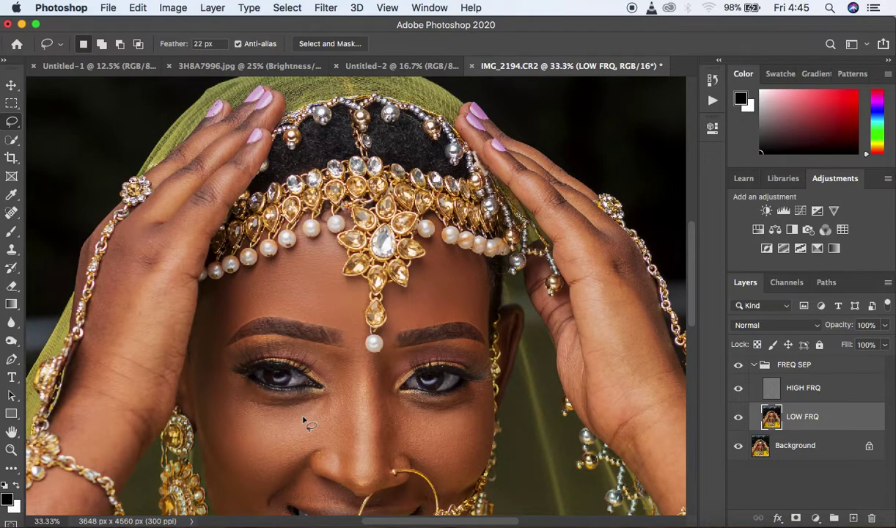
pyautogui.moveTo(694, 287); pyautogui.dragTo(695, 309)
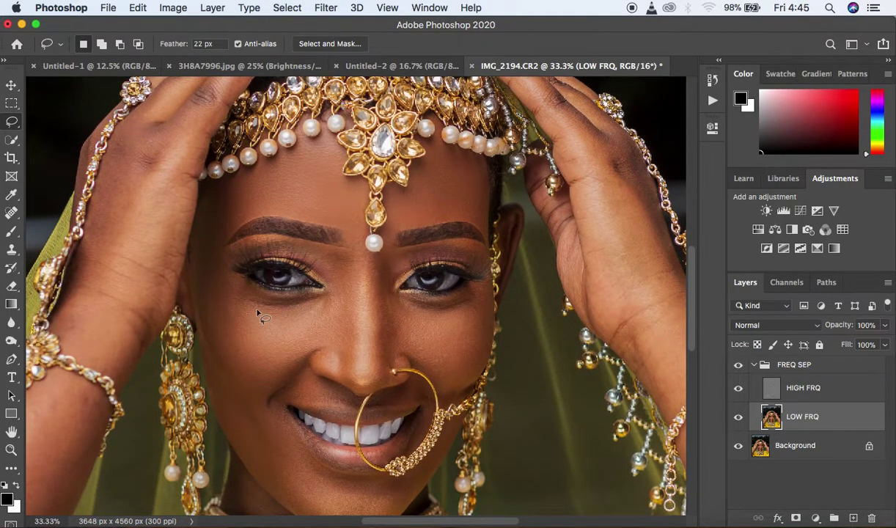
pyautogui.moveTo(206, 282)
pyautogui.mouseDown()
pyautogui.moveTo(232, 362)
pyautogui.moveTo(261, 366)
pyautogui.moveTo(295, 353)
pyautogui.moveTo(324, 321)
pyautogui.moveTo(329, 303)
pyautogui.moveTo(257, 296)
pyautogui.moveTo(208, 277)
pyautogui.mouseUp()
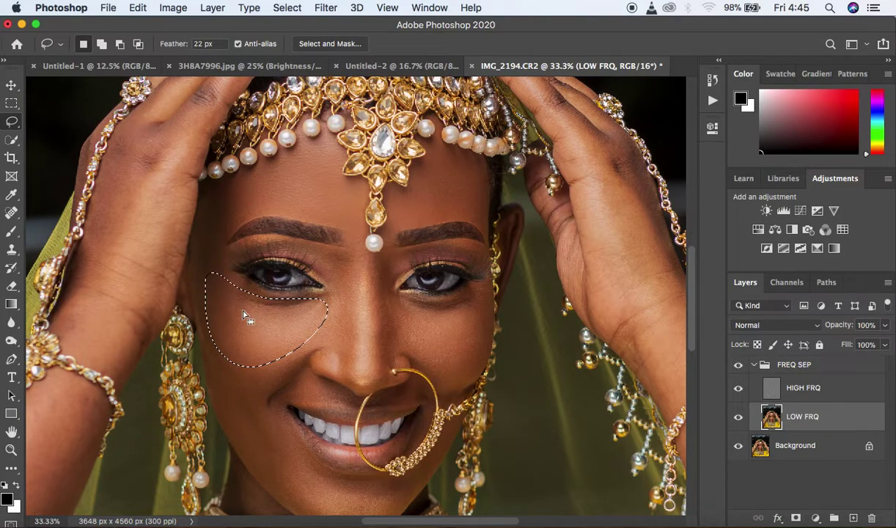
pyautogui.rightClick(243, 314)
pyautogui.click(302, 472)
pyautogui.click(306, 477)
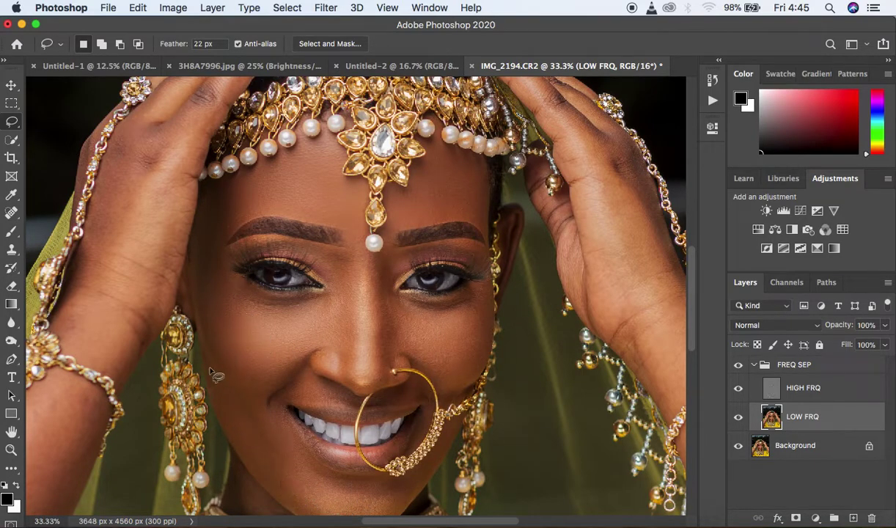
# - Lasso the right-hand cheek below the eye and repeat the Gaussian Blur on it
pyautogui.moveTo(482, 282)
pyautogui.mouseDown()
pyautogui.moveTo(446, 300)
pyautogui.moveTo(403, 297)
pyautogui.moveTo(392, 317)
pyautogui.moveTo(411, 351)
pyautogui.moveTo(458, 367)
pyautogui.moveTo(488, 314)
pyautogui.moveTo(478, 289)
pyautogui.mouseUp()
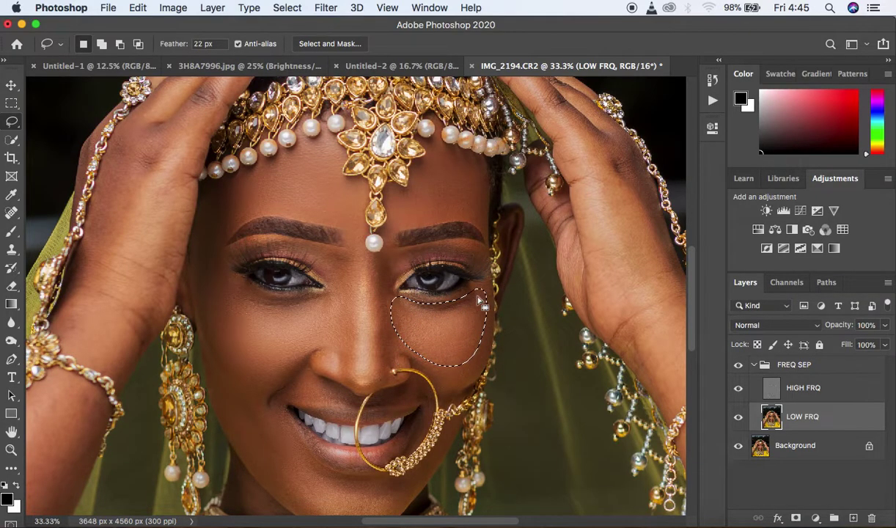
pyautogui.rightClick(455, 297)
pyautogui.click(501, 473)
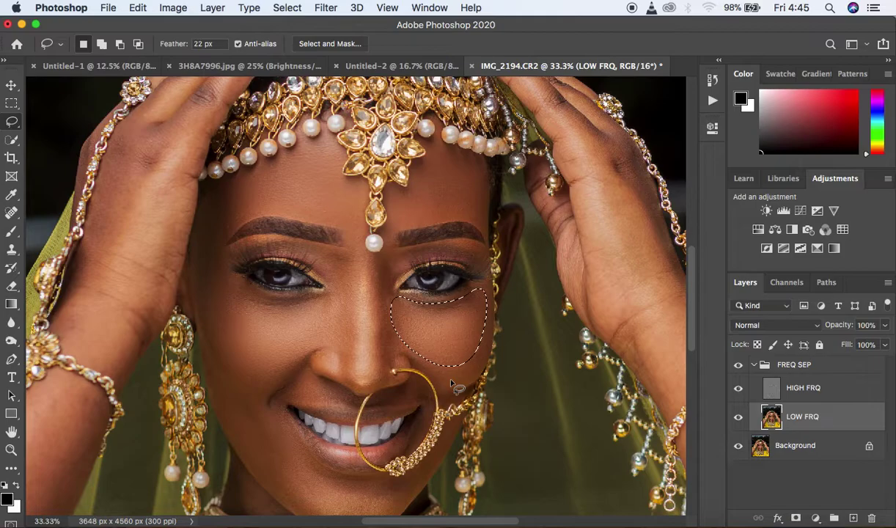
pyautogui.press('shift')
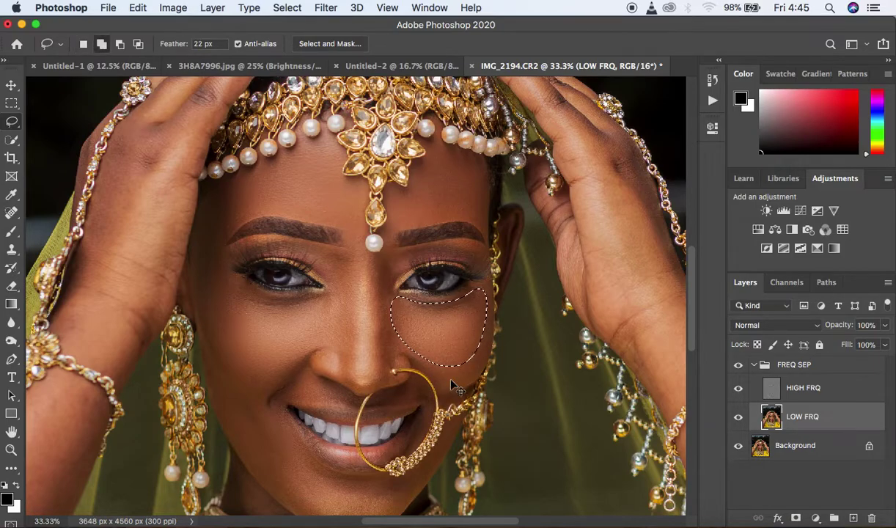
# - Fade the Gaussian Blur on the right-hand cheek selection and deselect
pyautogui.press('super+shift+f')
pyautogui.moveTo(518, 161)
pyautogui.mouseDown()
pyautogui.moveTo(475, 163)
pyautogui.moveTo(520, 162)
pyautogui.mouseUp()
pyautogui.click(563, 147)
pyautogui.press('super+d')
# - Lasso the left-hand lower cheek beside the mouth, repeat the Gaussian Blur on it, and deselect
pyautogui.moveTo(236, 376)
pyautogui.mouseDown()
pyautogui.moveTo(297, 437)
pyautogui.moveTo(321, 494)
pyautogui.moveTo(294, 494)
pyautogui.moveTo(268, 473)
pyautogui.moveTo(239, 437)
pyautogui.moveTo(230, 397)
pyautogui.mouseUp()
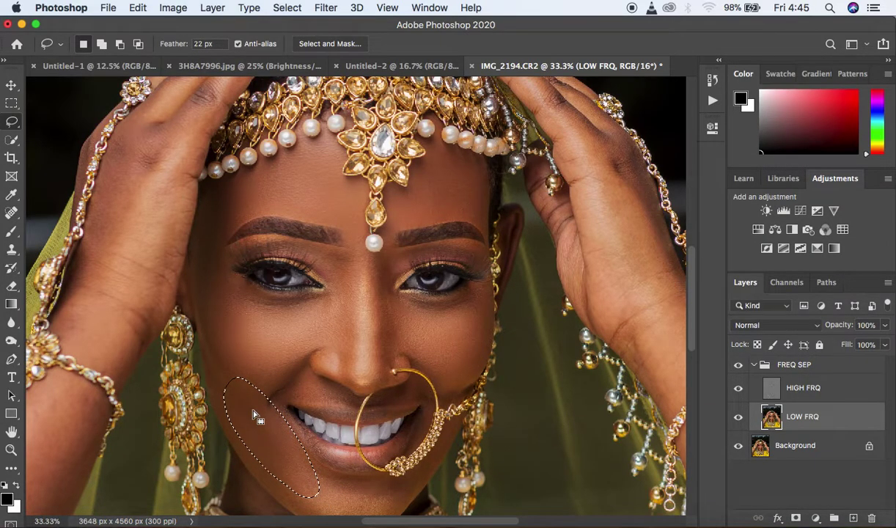
pyautogui.rightClick(252, 440)
pyautogui.click(306, 473)
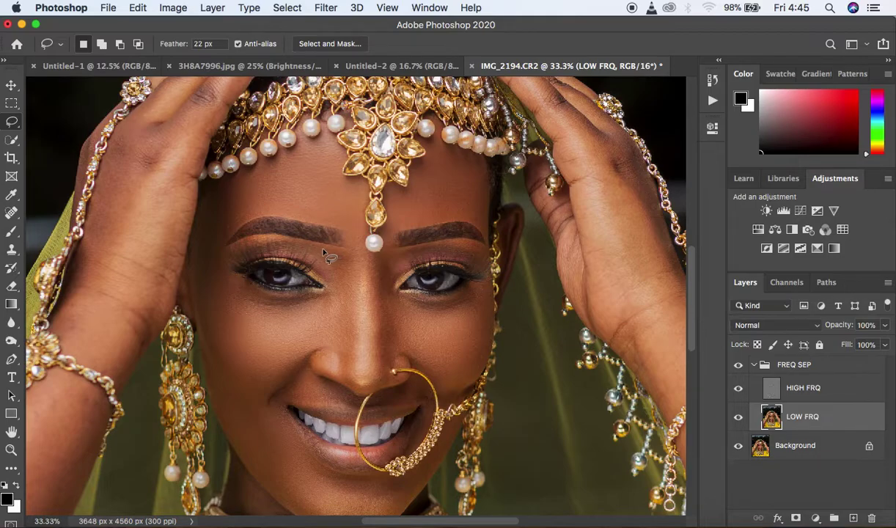
# - Try smoothing the whole nose with one lassoed Gaussian Blur, and revert the history to the state before that selection
pyautogui.moveTo(332, 252)
pyautogui.mouseDown()
pyautogui.moveTo(326, 336)
pyautogui.moveTo(377, 372)
pyautogui.moveTo(420, 341)
pyautogui.moveTo(382, 285)
pyautogui.moveTo(335, 253)
pyautogui.mouseUp()
pyautogui.rightClick(364, 291)
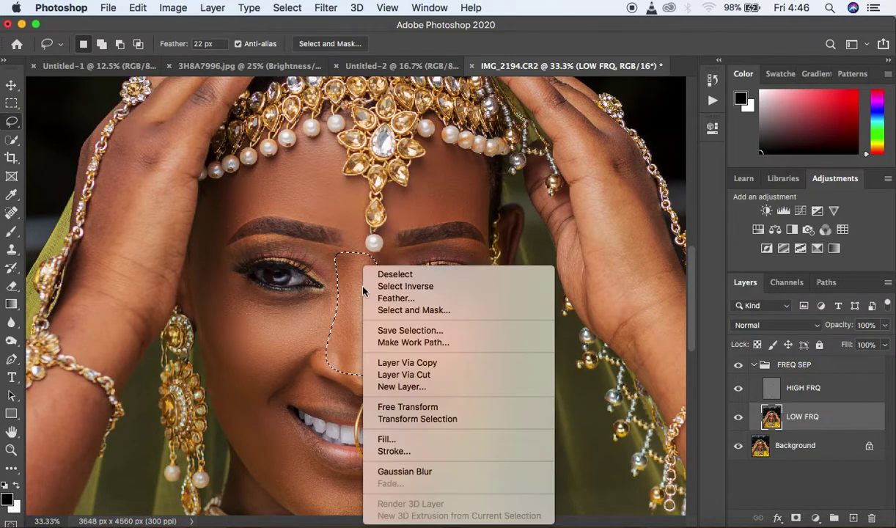
pyautogui.click(434, 471)
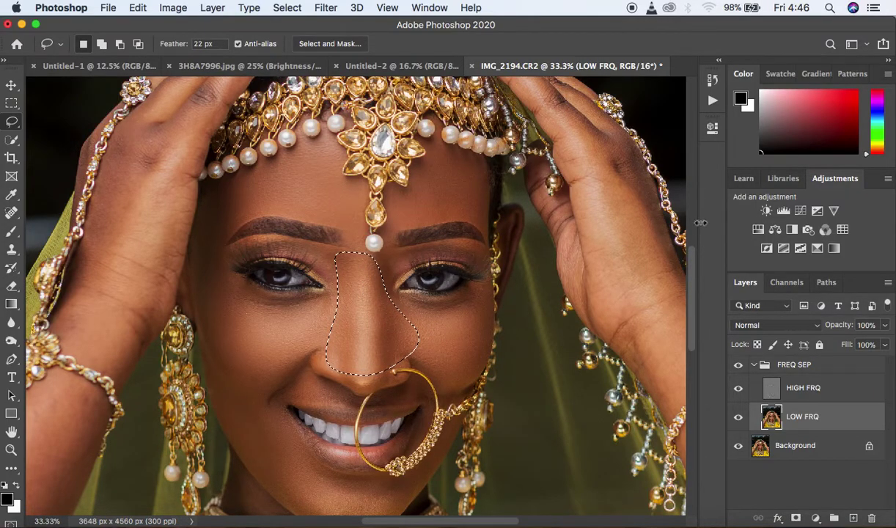
pyautogui.click(712, 82)
pyautogui.click(611, 123)
pyautogui.click(605, 107)
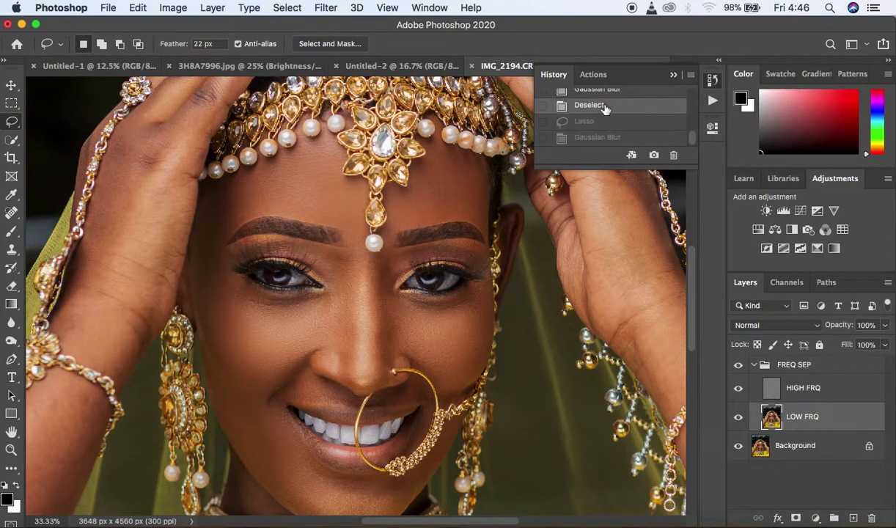
# - Lasso the left-hand side of the nose, repeat the Gaussian Blur on it, and deselect
pyautogui.moveTo(319, 254)
pyautogui.mouseDown()
pyautogui.moveTo(348, 261)
pyautogui.moveTo(356, 291)
pyautogui.moveTo(353, 377)
pyautogui.moveTo(315, 352)
pyautogui.moveTo(311, 335)
pyautogui.moveTo(342, 287)
pyautogui.moveTo(336, 256)
pyautogui.mouseUp()
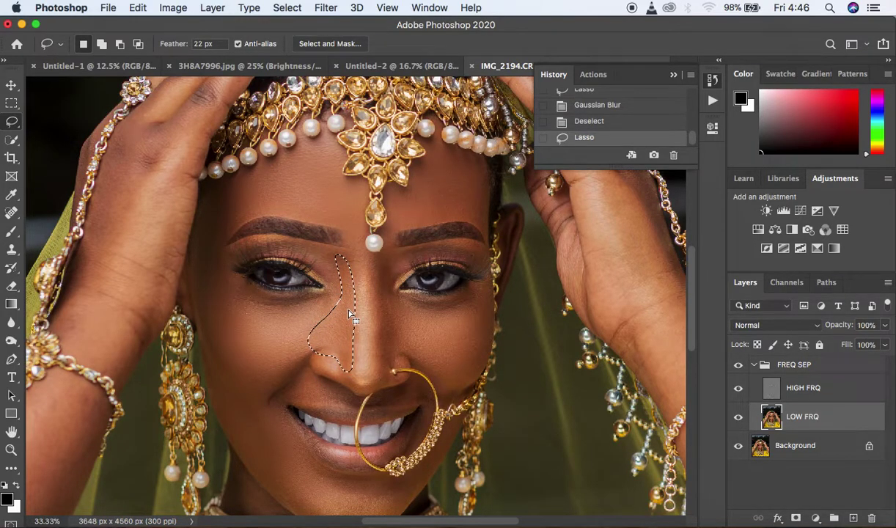
pyautogui.rightClick(349, 314)
pyautogui.click(400, 472)
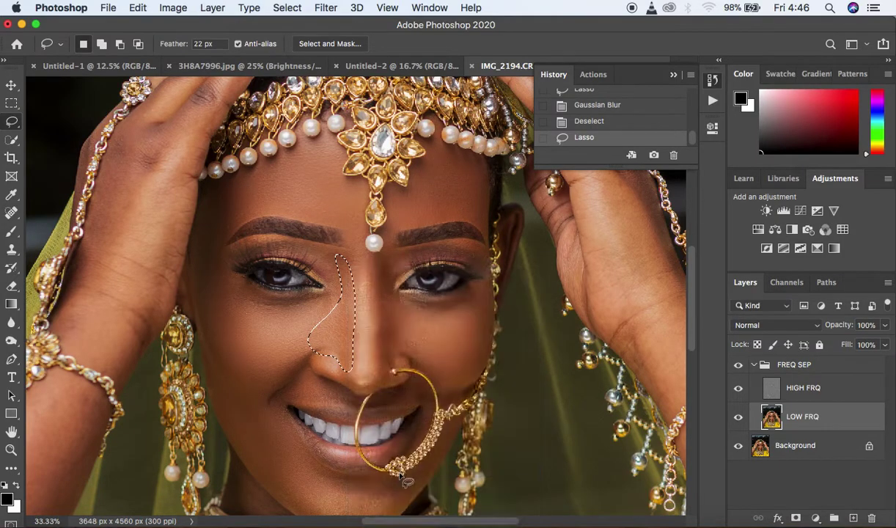
pyautogui.hotkey('ctrl', 'd')
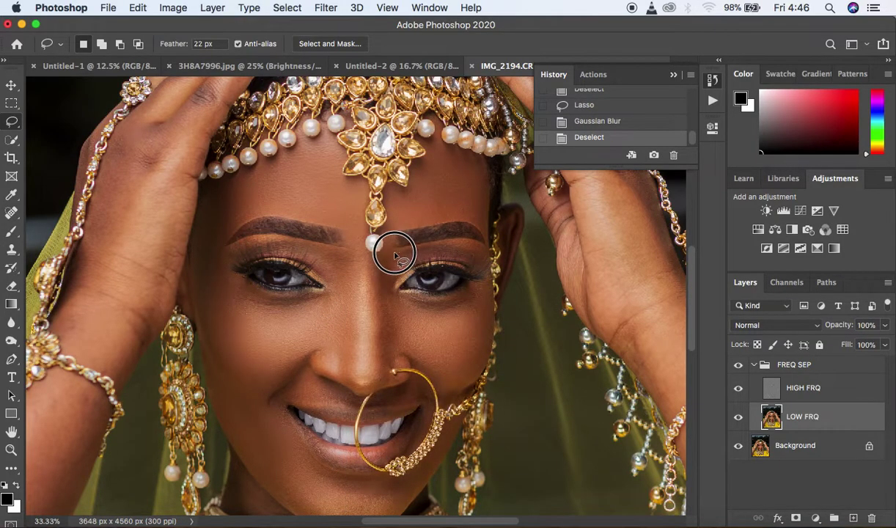
# - Lasso the right-hand side of the nose, repeat the Gaussian Blur on it, and deselect
pyautogui.moveTo(395, 255)
pyautogui.mouseDown()
pyautogui.moveTo(371, 285)
pyautogui.moveTo(382, 378)
pyautogui.moveTo(414, 334)
pyautogui.moveTo(399, 317)
pyautogui.moveTo(392, 262)
pyautogui.mouseUp()
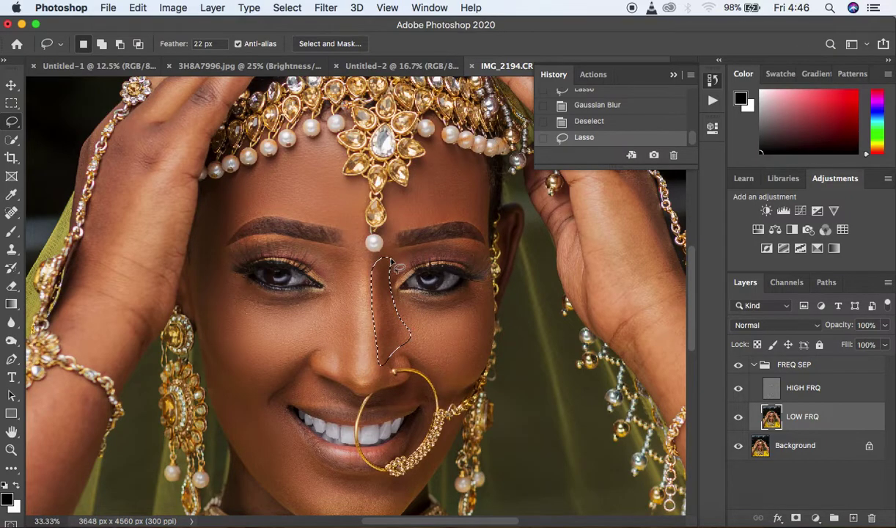
pyautogui.rightClick(389, 267)
pyautogui.click(445, 474)
pyautogui.press('cmd+d')
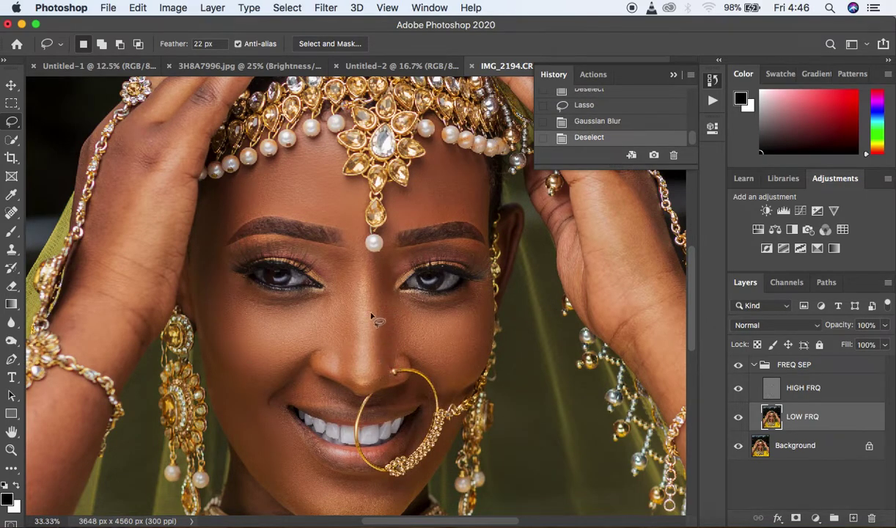
# - Lasso a narrow strip down the bridge of the nose and repeat the Gaussian Blur on it
pyautogui.moveTo(352, 259)
pyautogui.mouseDown()
pyautogui.moveTo(355, 374)
pyautogui.moveTo(367, 383)
pyautogui.moveTo(375, 380)
pyautogui.moveTo(366, 263)
pyautogui.mouseUp()
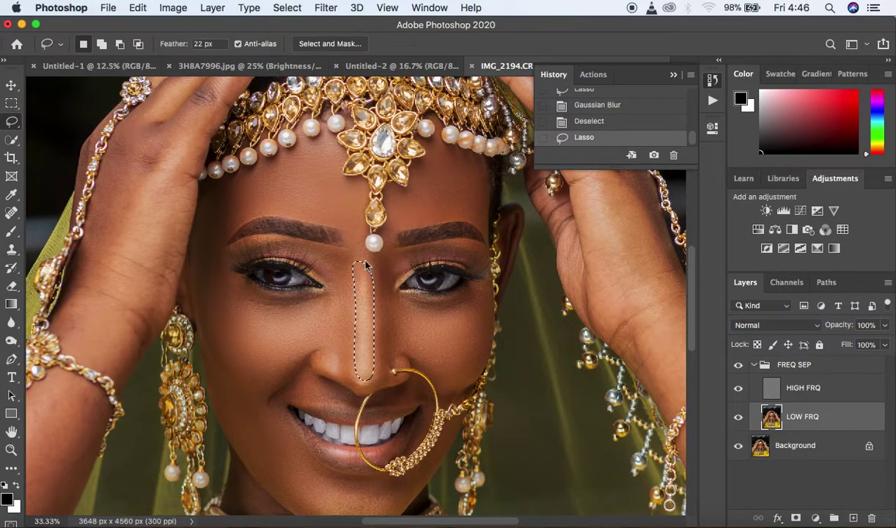
pyautogui.rightClick(367, 308)
pyautogui.click(411, 472)
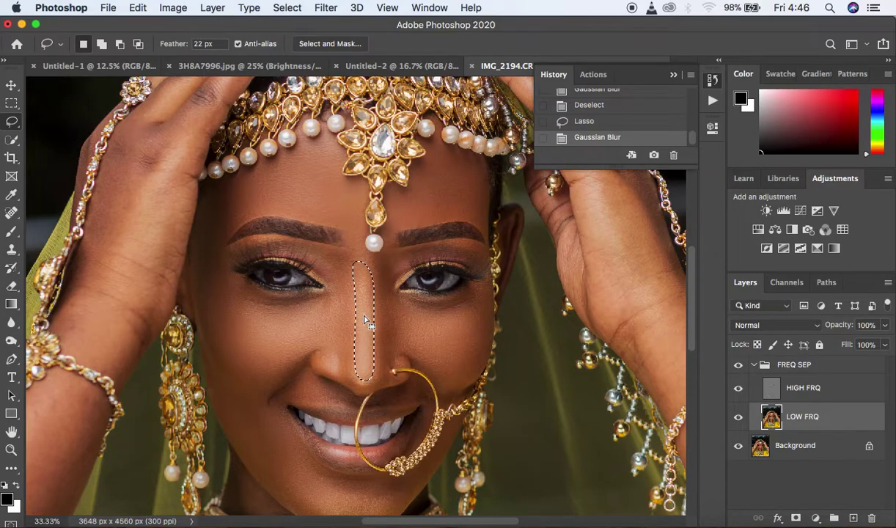
# - Fade the nose bridge's Gaussian Blur to 13% opacity in Normal mode and deselect
pyautogui.press('shift')
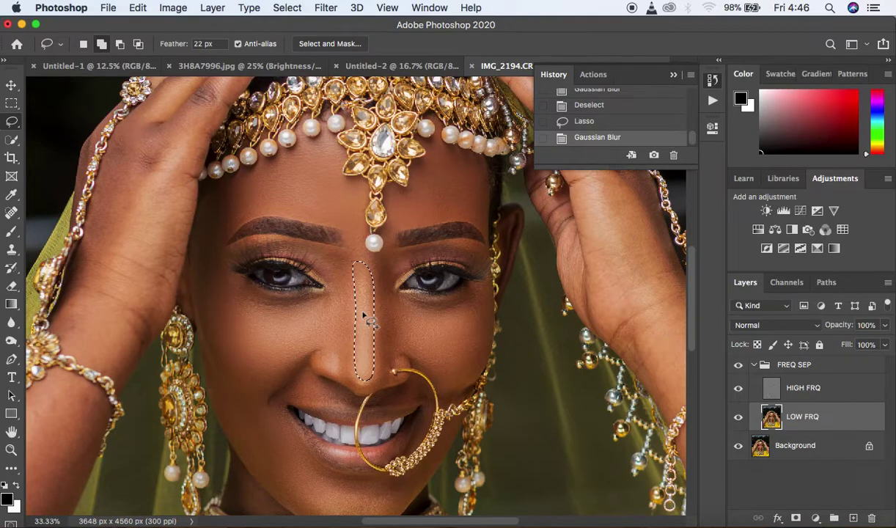
pyautogui.press('super+shift+f')
pyautogui.moveTo(487, 160); pyautogui.dragTo(423, 162)
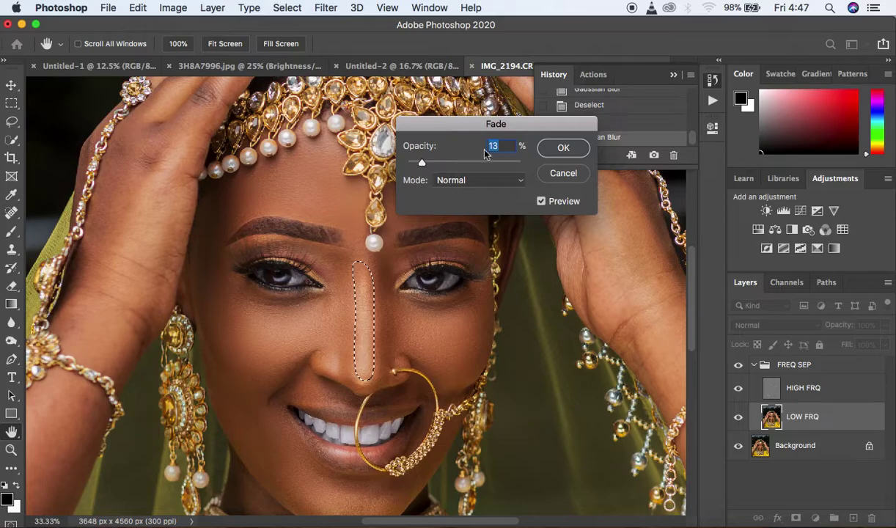
pyautogui.click(555, 147)
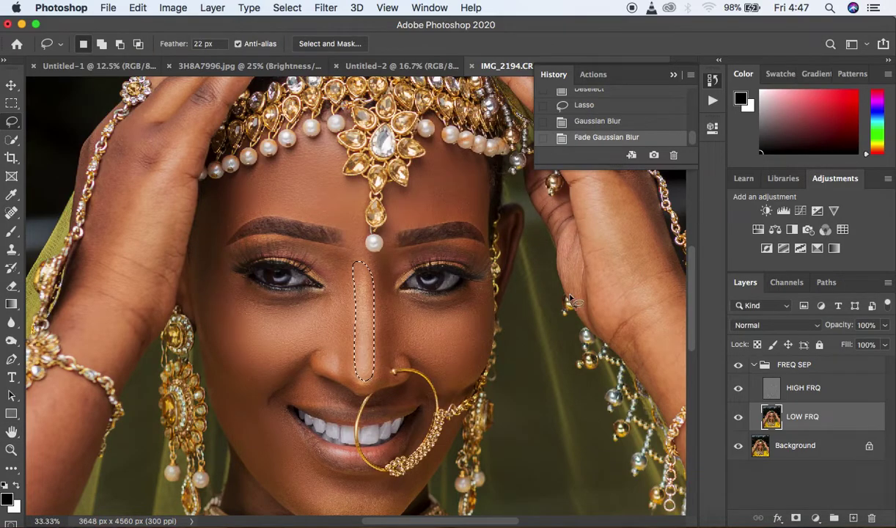
pyautogui.press('super+minus')
pyautogui.press('super+minus')
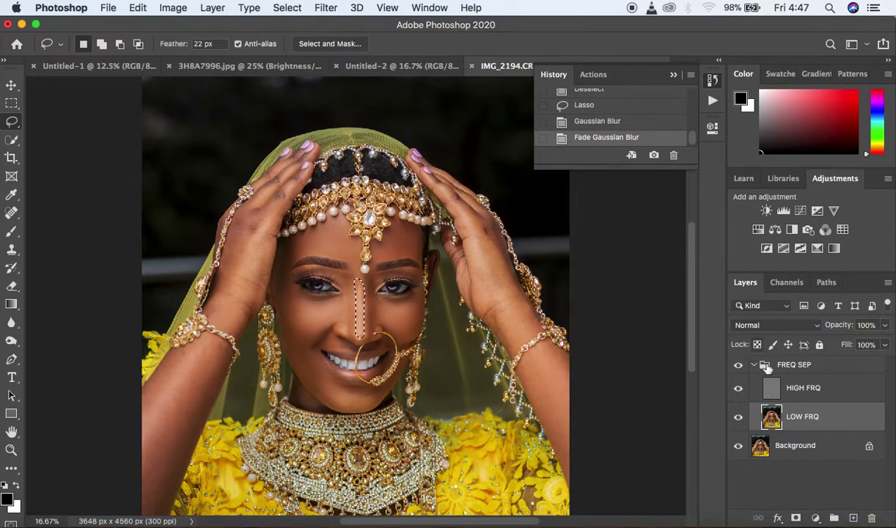
pyautogui.click(485, 299)
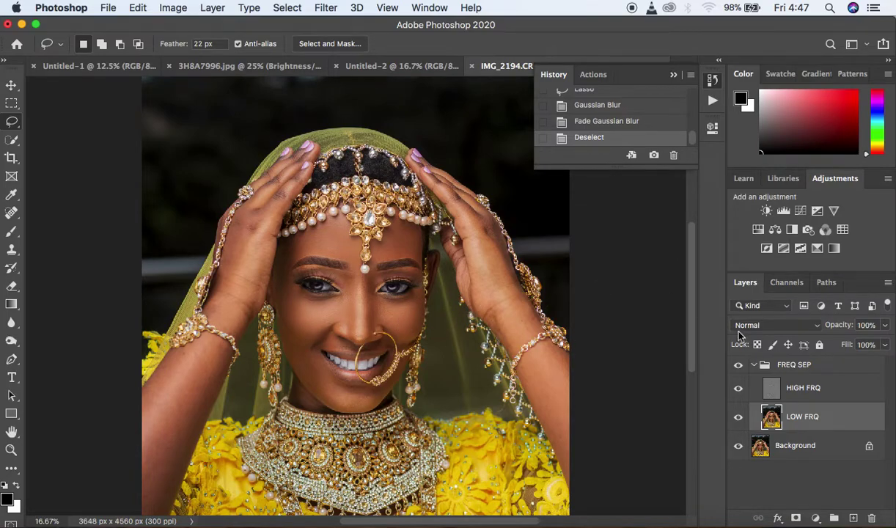
# - Compare the skin before and after retouching by toggling the visibility of the FREQ SEP group
pyautogui.click(739, 367)
pyautogui.click(739, 366)
pyautogui.click(738, 366)
pyautogui.click(739, 366)
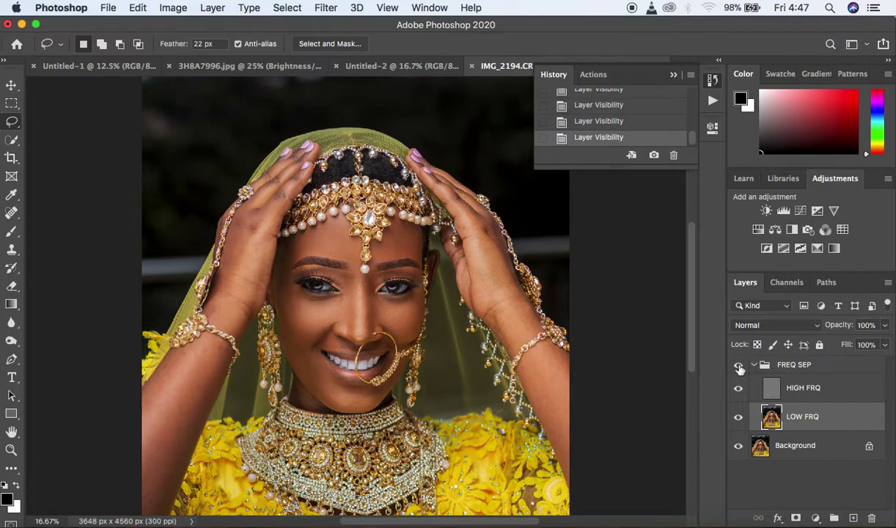
pyautogui.press('super+plus')
pyautogui.press('super+plus')
pyautogui.press('super+plus')
pyautogui.click(738, 366)
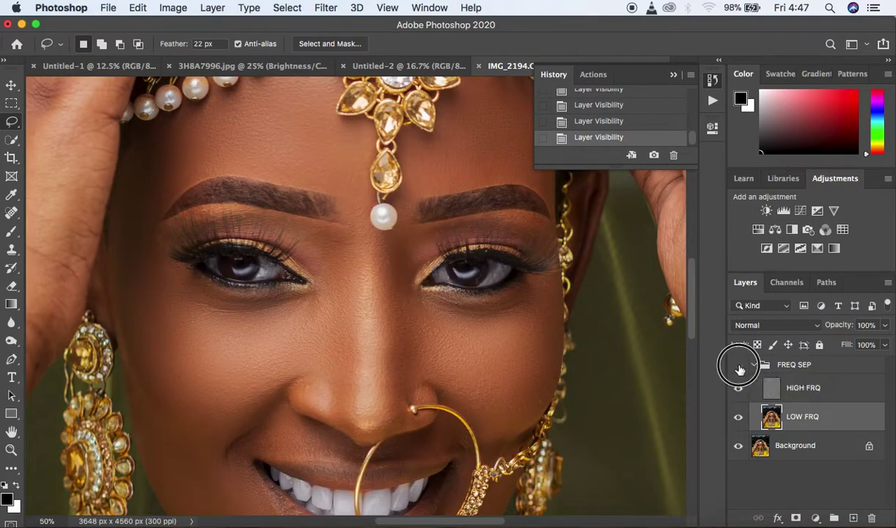
pyautogui.click(739, 366)
pyautogui.click(739, 366)
pyautogui.click(739, 366)
pyautogui.click(739, 367)
pyautogui.click(739, 367)
pyautogui.click(739, 366)
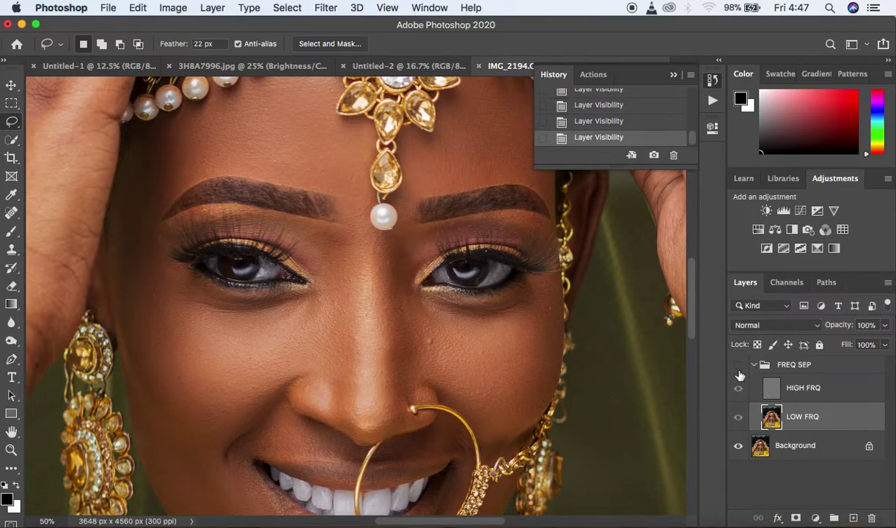
pyautogui.click(739, 366)
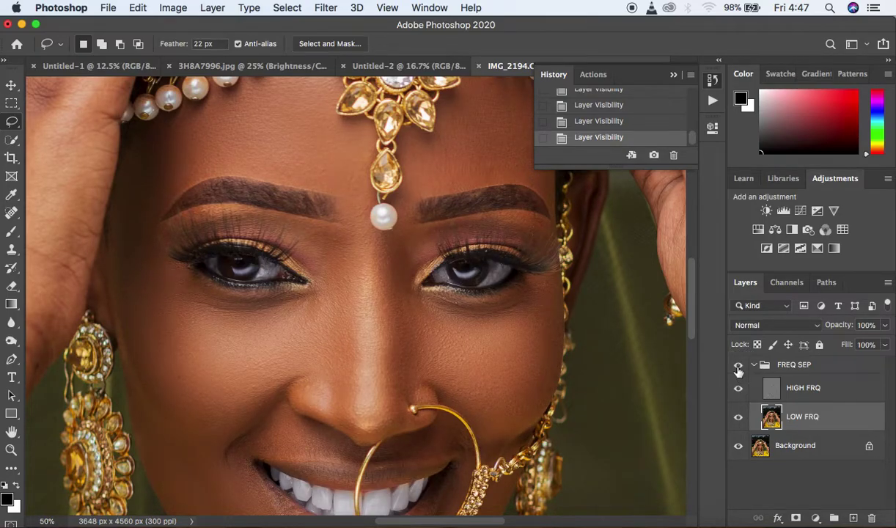
pyautogui.press('super+plus')
pyautogui.press('super+0')
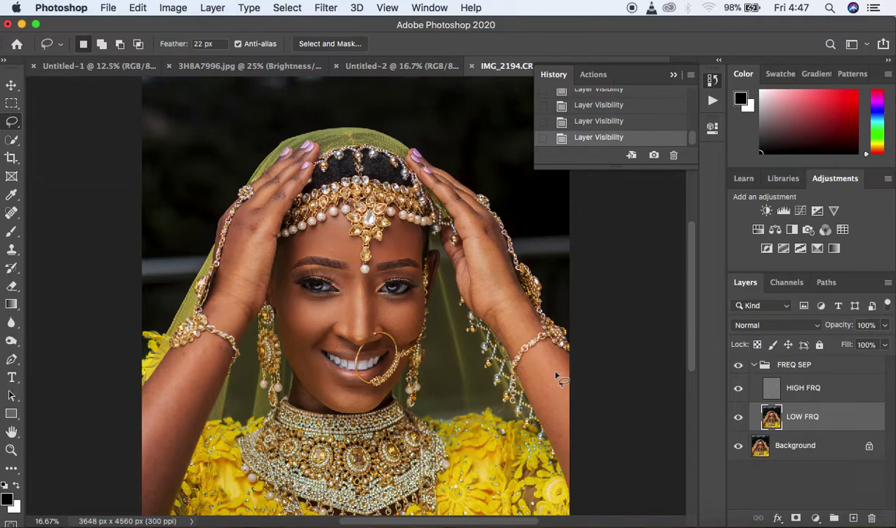
# - Collapse the FREQ SEP group and delete it with its contents, leaving only the Background layer
pyautogui.click(754, 364)
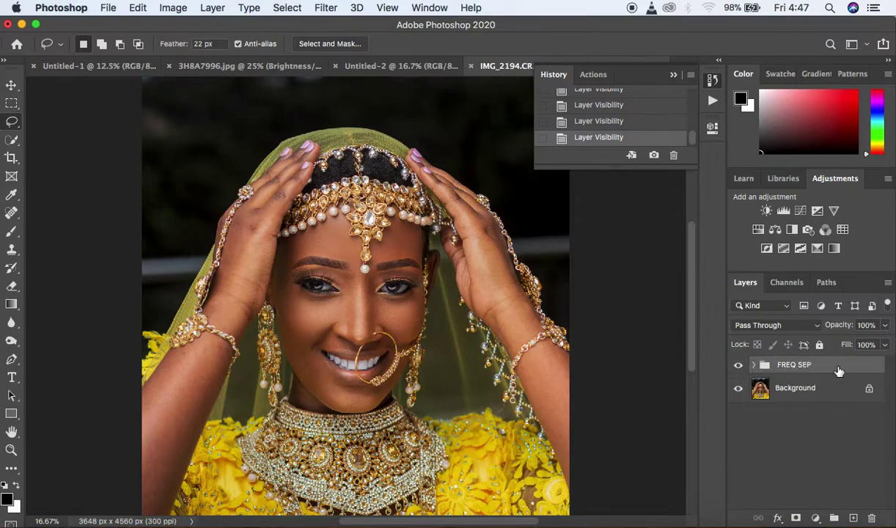
pyautogui.press('Delete')
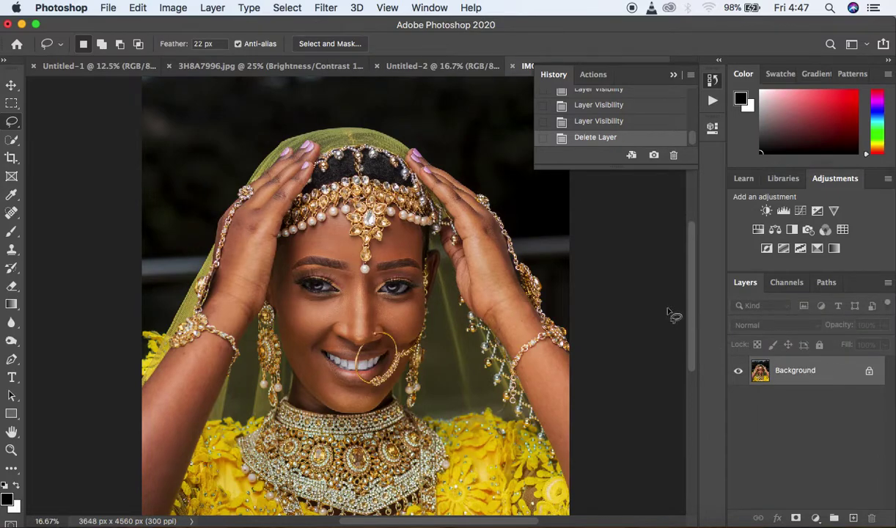
pyautogui.click(593, 74)
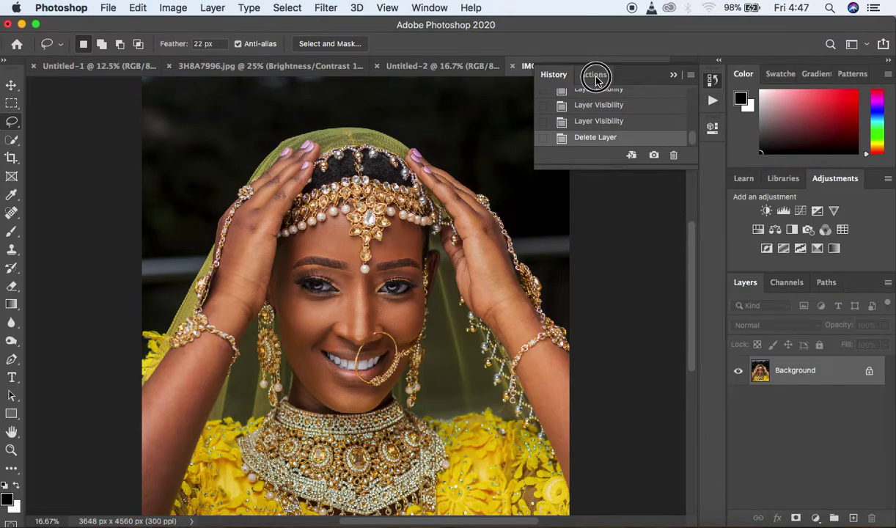
pyautogui.click(673, 74)
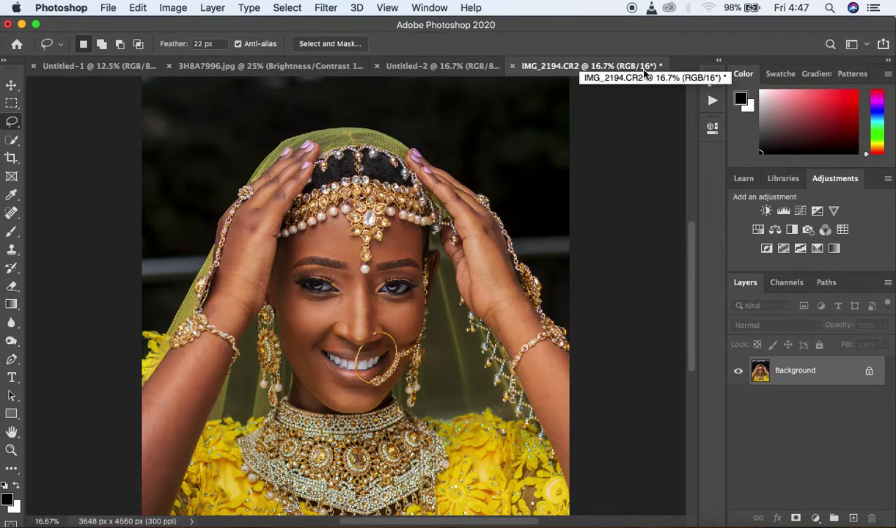
# - Run the recorded 16 bit action on the Background layer
pyautogui.click(711, 81)
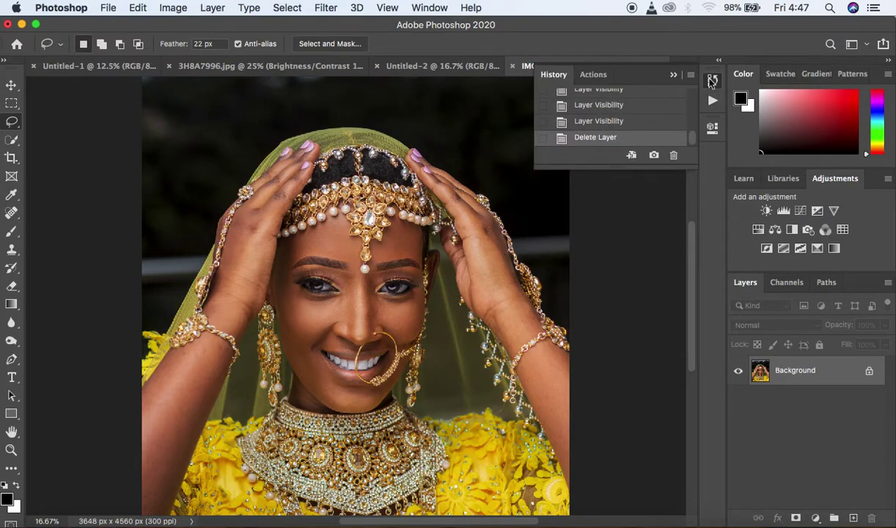
pyautogui.click(594, 75)
pyautogui.moveTo(694, 133)
pyautogui.mouseDown()
pyautogui.moveTo(692, 108)
pyautogui.moveTo(693, 136)
pyautogui.mouseUp()
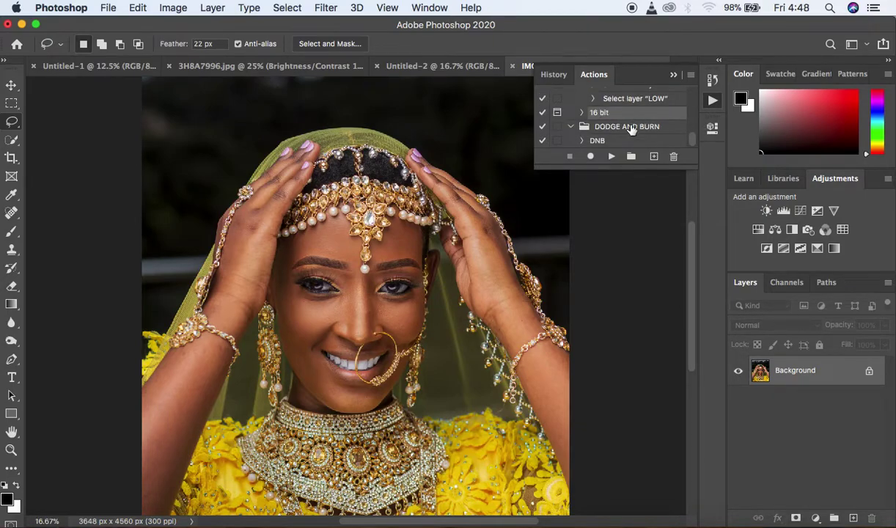
pyautogui.click(612, 158)
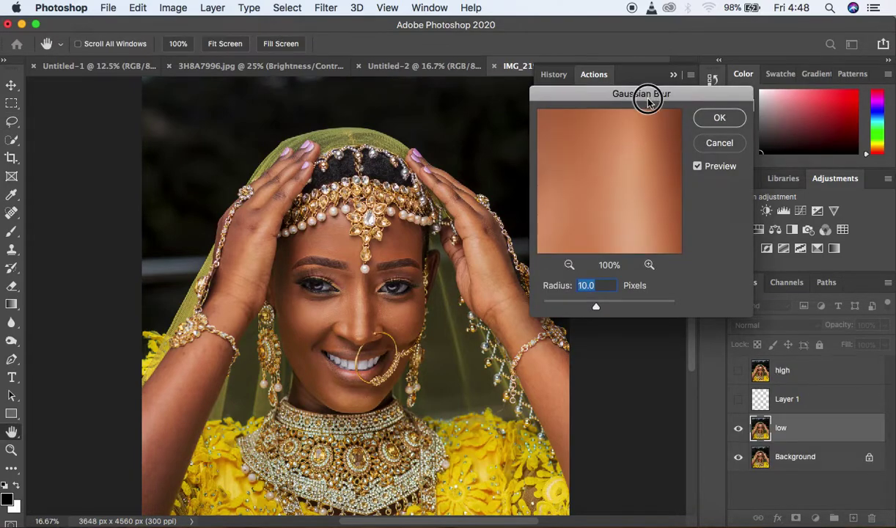
# - Set the Gaussian Blur radius for the low layer to 6.0 pixels and let the action finish
pyautogui.moveTo(649, 95); pyautogui.dragTo(647, 70)
pyautogui.moveTo(595, 284); pyautogui.dragTo(538, 281)
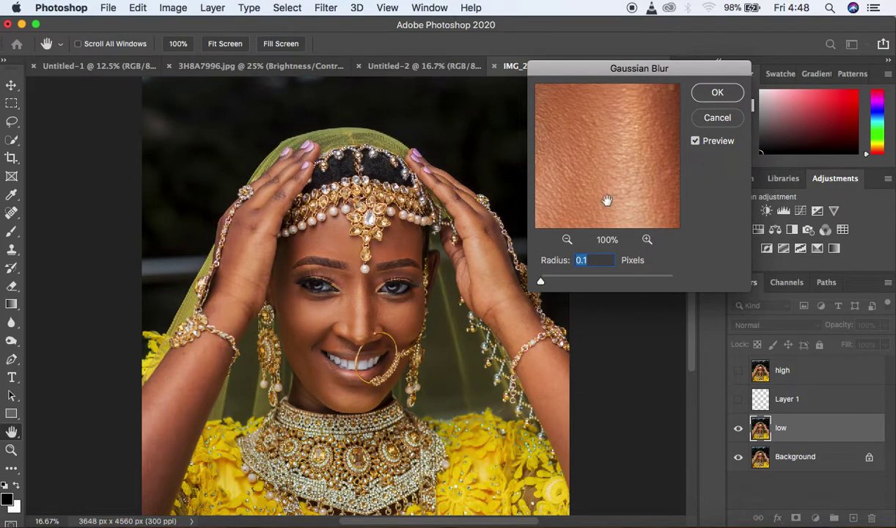
pyautogui.click(567, 239)
pyautogui.click(567, 240)
pyautogui.moveTo(623, 188); pyautogui.dragTo(609, 132)
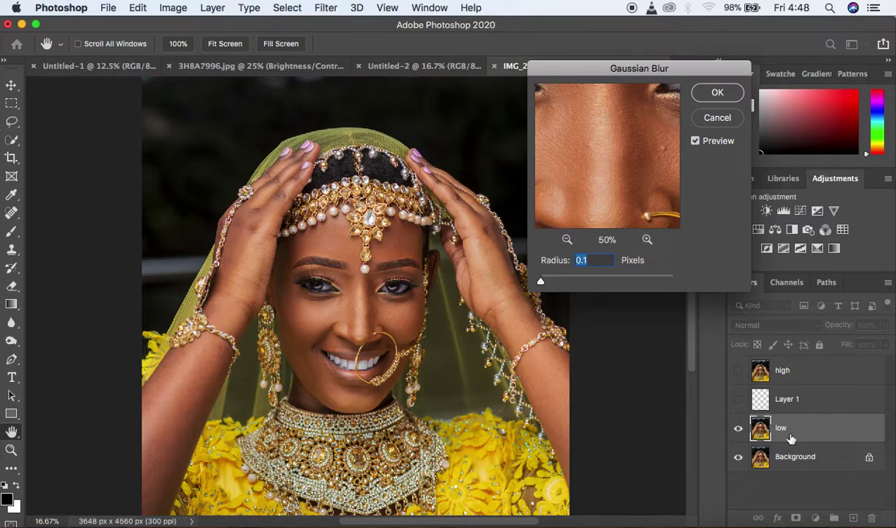
pyautogui.moveTo(540, 282); pyautogui.dragTo(580, 283)
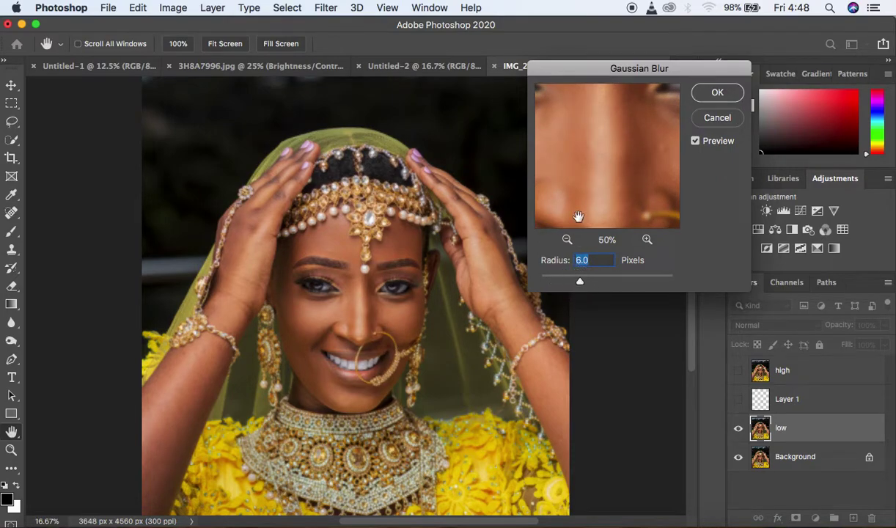
pyautogui.click(711, 96)
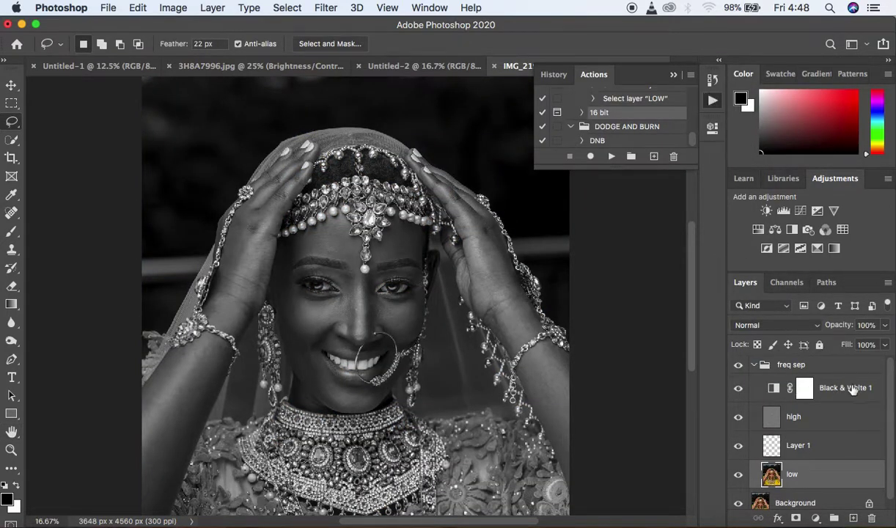
# - Hide the Black & White 1 adjustment layer in the freq sep group and collapse the actions list
pyautogui.click(738, 389)
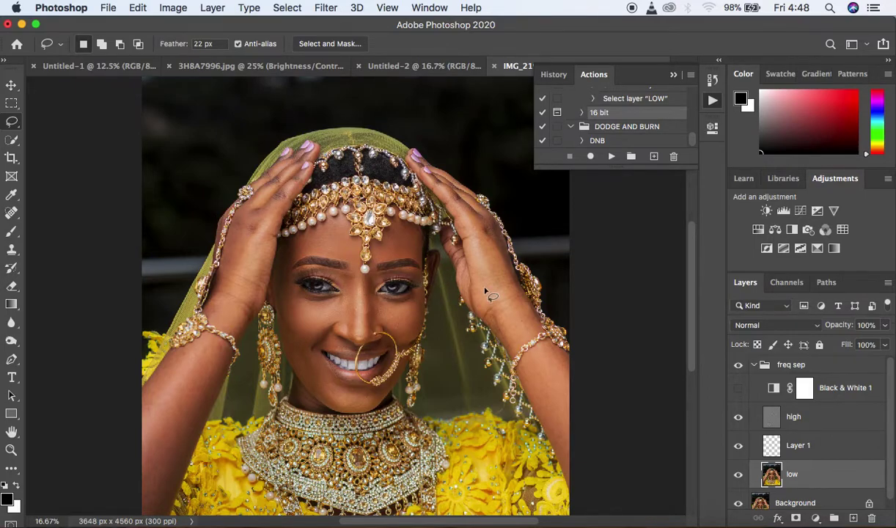
pyautogui.click(674, 77)
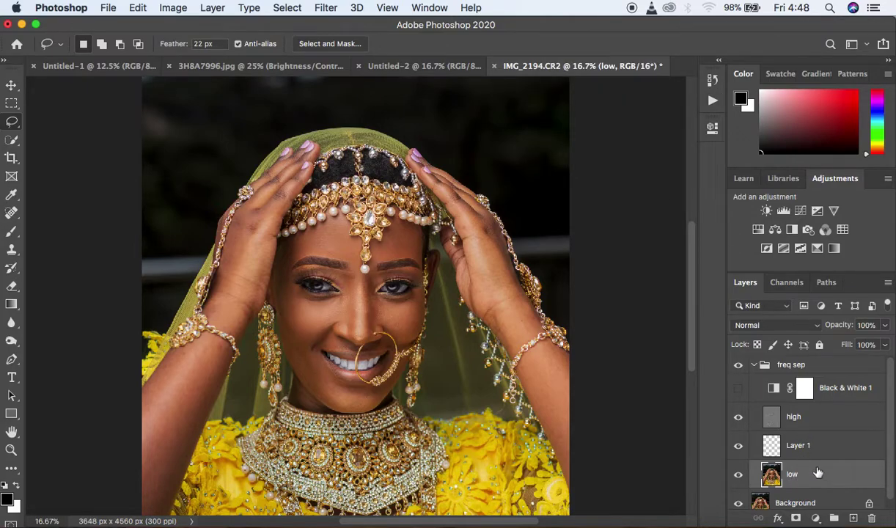
# - Lasso the forehead skin above the image-left eyebrow on the low layer and apply an 18-pixel Gaussian Blur
pyautogui.press('super+equal')
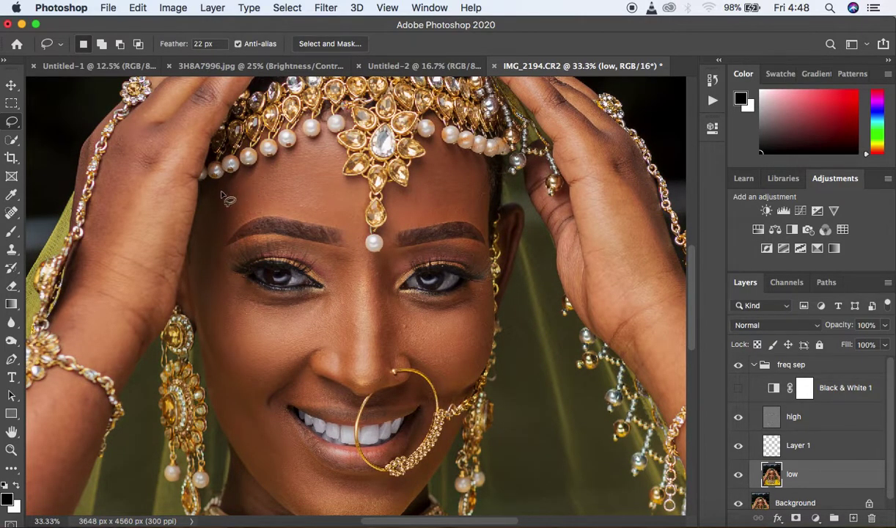
pyautogui.moveTo(220, 191)
pyautogui.mouseDown()
pyautogui.moveTo(325, 147)
pyautogui.moveTo(354, 212)
pyautogui.moveTo(336, 226)
pyautogui.moveTo(248, 214)
pyautogui.moveTo(214, 240)
pyautogui.moveTo(220, 197)
pyautogui.mouseUp()
pyautogui.click(329, 8)
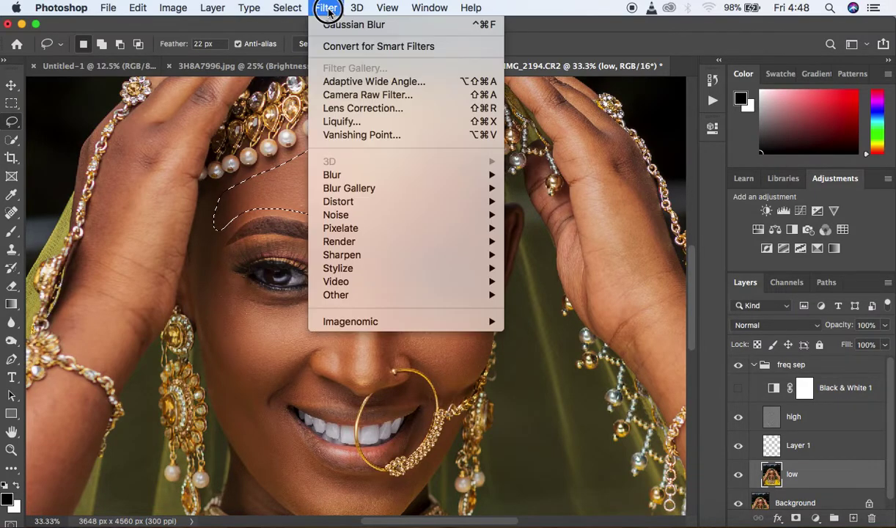
pyautogui.moveTo(380, 175)
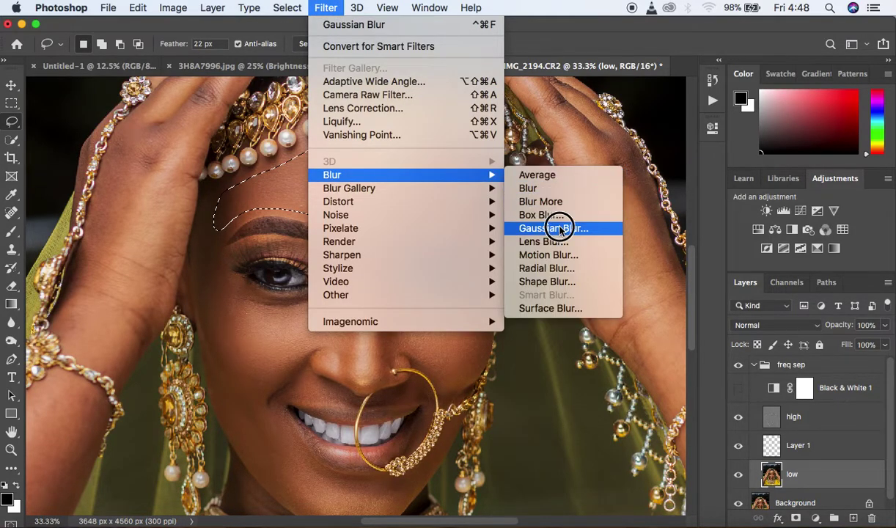
pyautogui.click(561, 227)
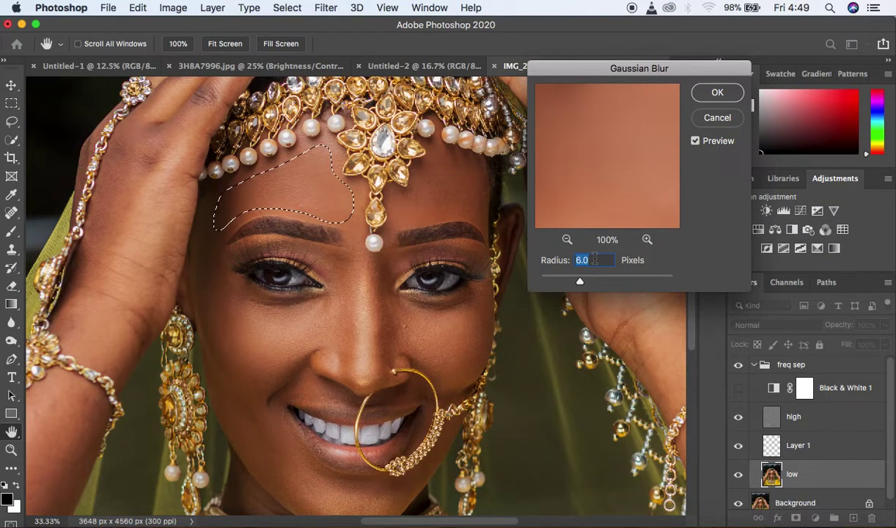
pyautogui.write('18')
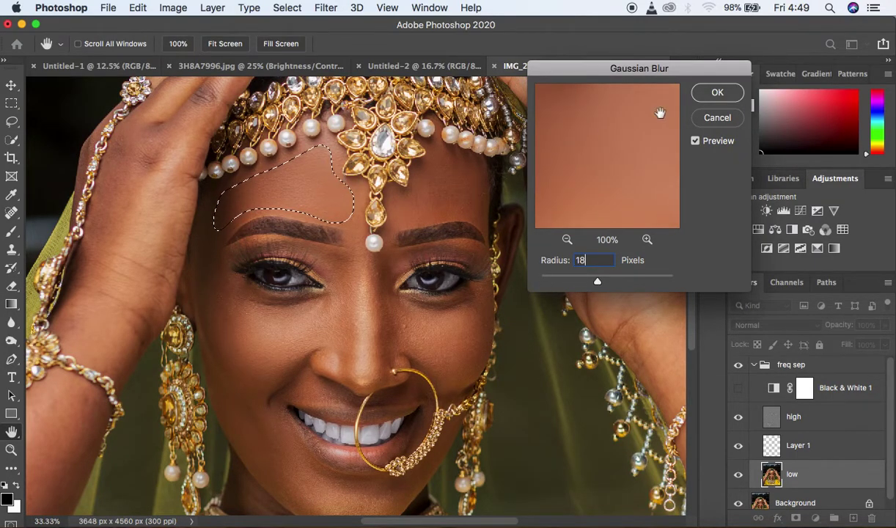
pyautogui.click(716, 93)
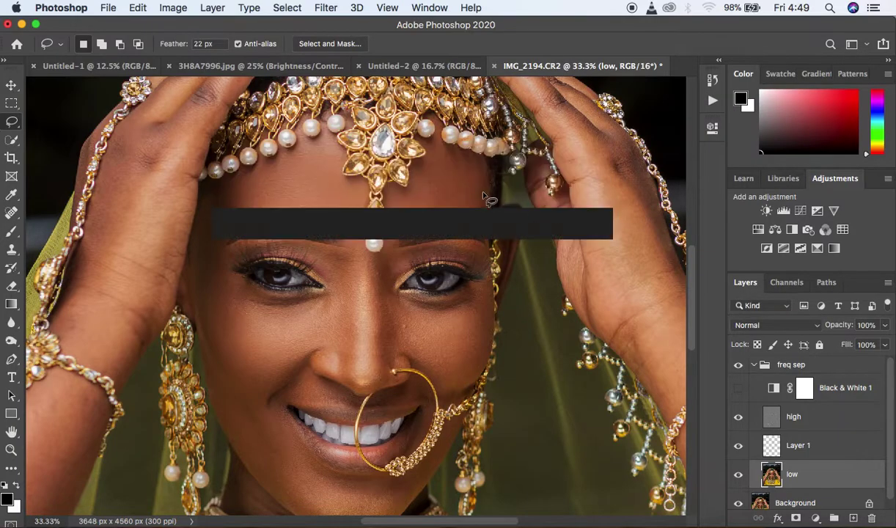
pyautogui.moveTo(446, 155)
pyautogui.mouseDown()
pyautogui.moveTo(416, 176)
pyautogui.moveTo(415, 193)
pyautogui.mouseUp()
pyautogui.click(565, 202)
# - Lasso the cheek below the image-left eye, reapply the last Gaussian Blur and clear the selection
pyautogui.moveTo(691, 265)
pyautogui.mouseDown()
pyautogui.moveTo(690, 250)
pyautogui.moveTo(691, 273)
pyautogui.mouseUp()
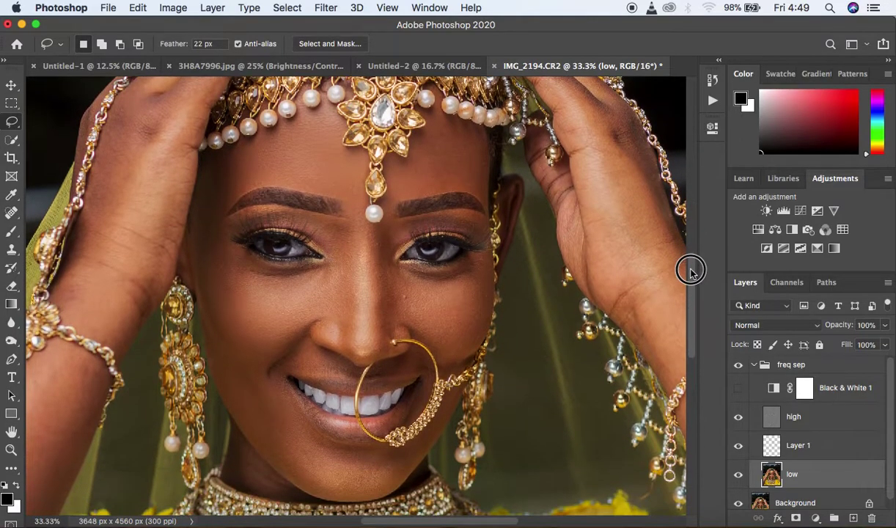
pyautogui.moveTo(217, 243)
pyautogui.mouseDown()
pyautogui.moveTo(267, 270)
pyautogui.moveTo(337, 263)
pyautogui.moveTo(342, 278)
pyautogui.moveTo(299, 331)
pyautogui.moveTo(252, 349)
pyautogui.moveTo(222, 325)
pyautogui.moveTo(212, 246)
pyautogui.mouseUp()
pyautogui.rightClick(254, 270)
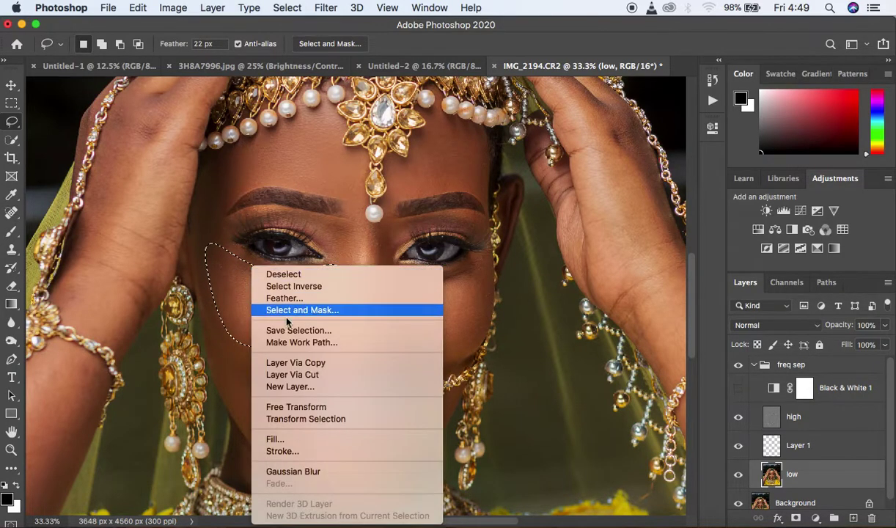
pyautogui.click(335, 471)
pyautogui.hotkey('ctrl', 'd')
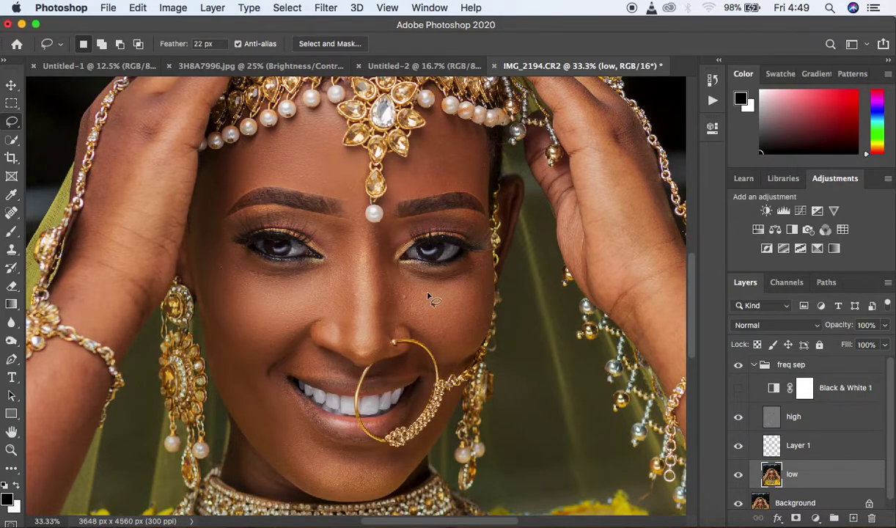
# - Reapply the last Gaussian Blur to lassoed areas of the image-right cheek and the forehead above the image-right eyebrow
pyautogui.moveTo(477, 265)
pyautogui.mouseDown()
pyautogui.moveTo(389, 281)
pyautogui.moveTo(399, 303)
pyautogui.moveTo(443, 338)
pyautogui.moveTo(471, 327)
pyautogui.moveTo(479, 270)
pyautogui.mouseUp()
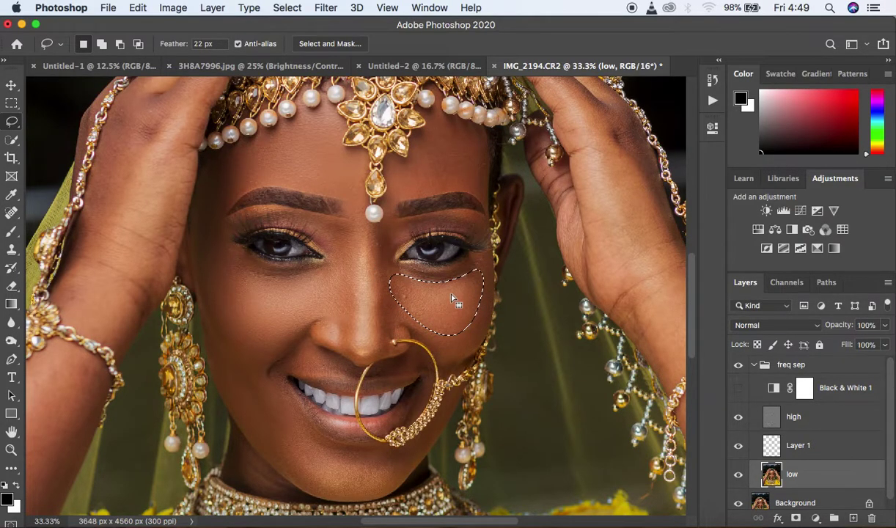
pyautogui.rightClick(452, 297)
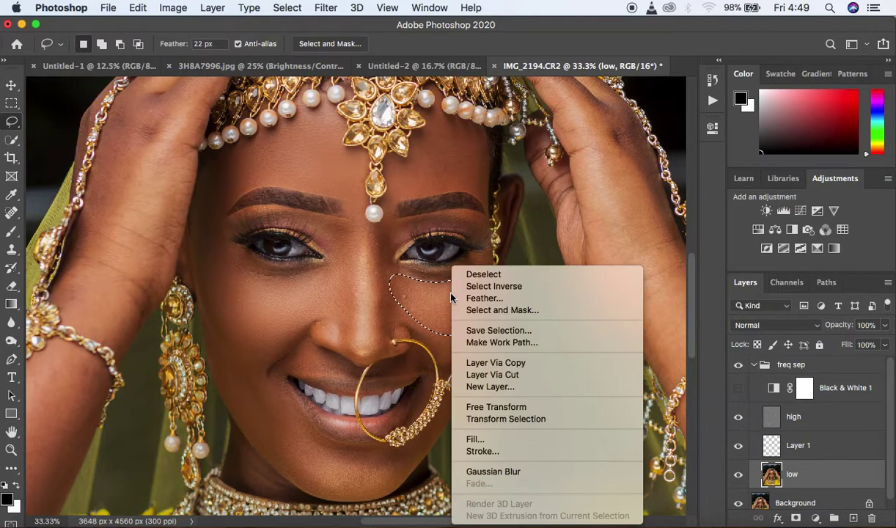
pyautogui.click(522, 476)
pyautogui.hotkey('ctrl', 'd')
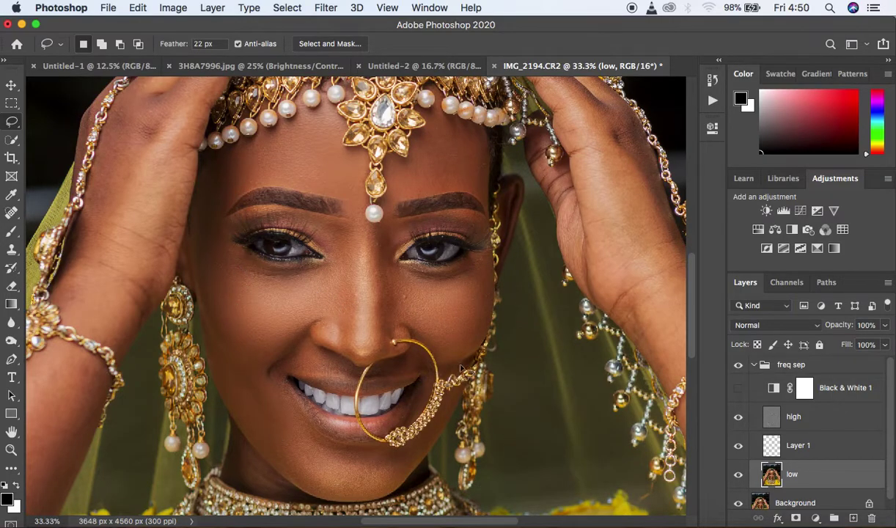
pyautogui.moveTo(431, 134)
pyautogui.mouseDown()
pyautogui.moveTo(397, 187)
pyautogui.moveTo(472, 185)
pyautogui.moveTo(481, 172)
pyautogui.moveTo(474, 141)
pyautogui.moveTo(433, 132)
pyautogui.mouseUp()
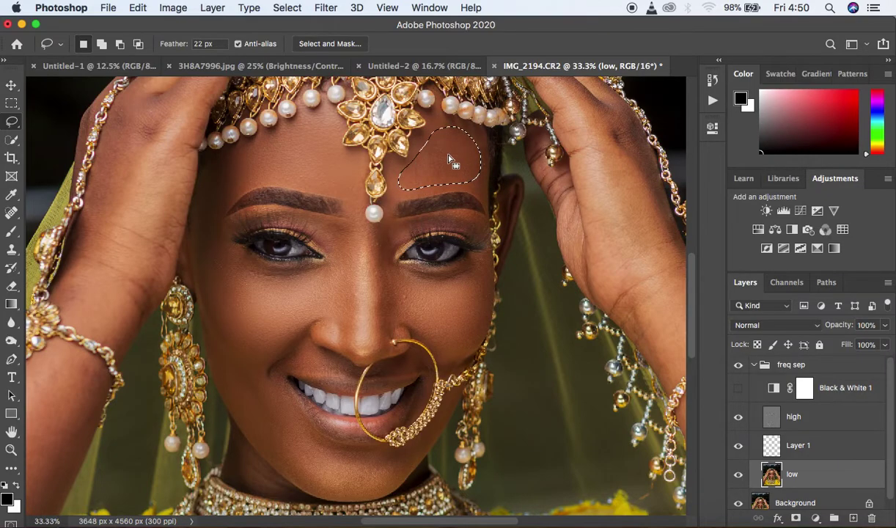
pyautogui.rightClick(449, 151)
pyautogui.click(514, 357)
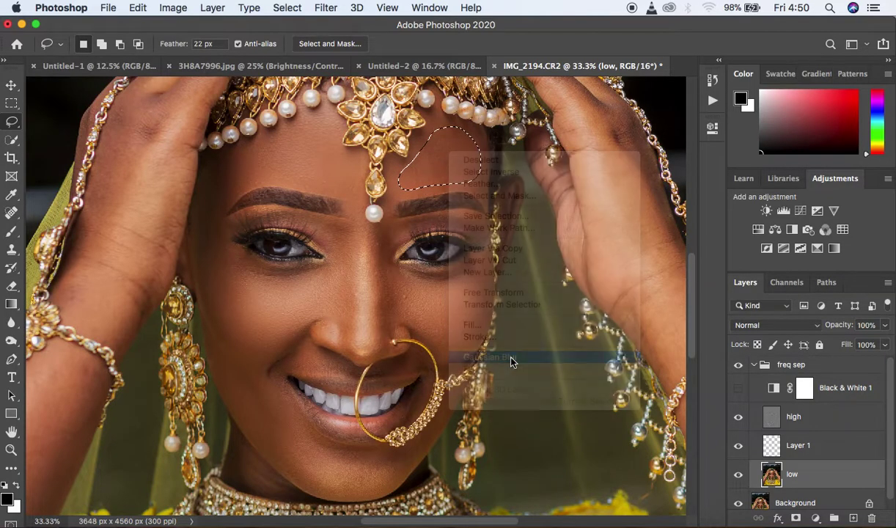
# - Lasso the image-left and image-right sides of the nose in turn and reapply the last Gaussian Blur to each
pyautogui.moveTo(328, 220)
pyautogui.mouseDown()
pyautogui.moveTo(348, 242)
pyautogui.moveTo(350, 338)
pyautogui.moveTo(343, 340)
pyautogui.moveTo(317, 303)
pyautogui.moveTo(334, 258)
pyautogui.moveTo(334, 232)
pyautogui.mouseUp()
pyautogui.rightClick(345, 278)
pyautogui.click(391, 472)
pyautogui.hotkey('ctrl', 'd')
pyautogui.moveTo(391, 224)
pyautogui.mouseDown()
pyautogui.moveTo(374, 246)
pyautogui.moveTo(380, 342)
pyautogui.moveTo(416, 307)
pyautogui.moveTo(394, 272)
pyautogui.moveTo(383, 233)
pyautogui.mouseUp()
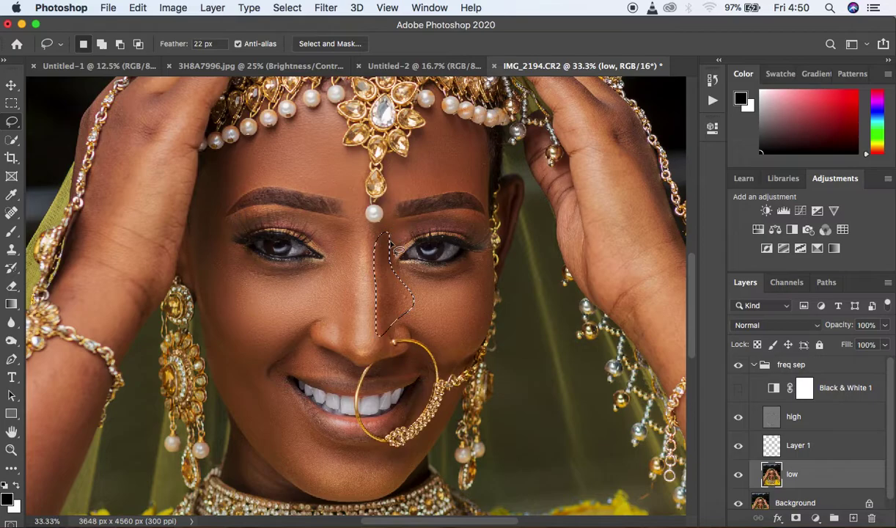
pyautogui.rightClick(388, 277)
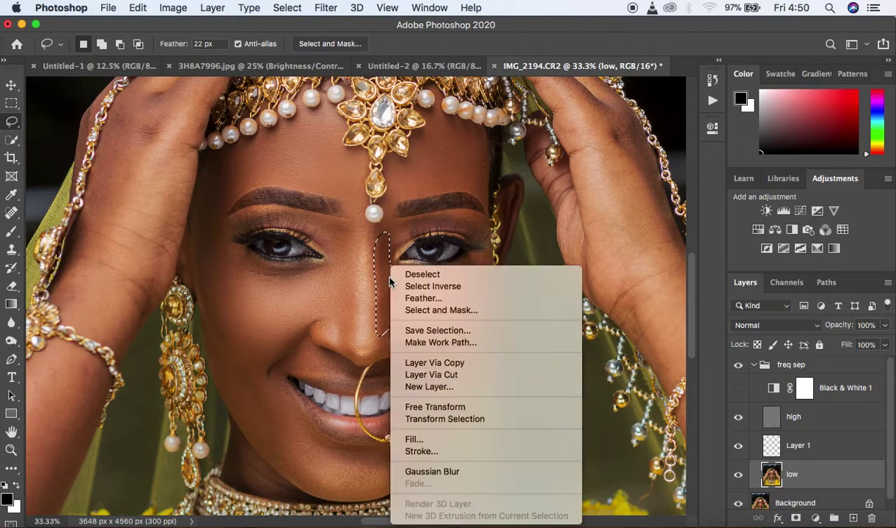
pyautogui.click(440, 472)
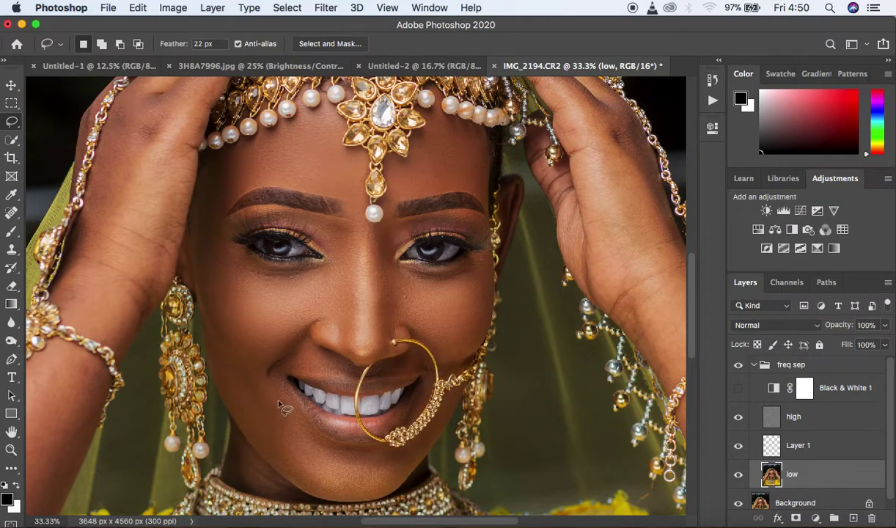
# - Compare the overall portrait before and after retouching by toggling the freq sep group's visibility
pyautogui.press('super+minus')
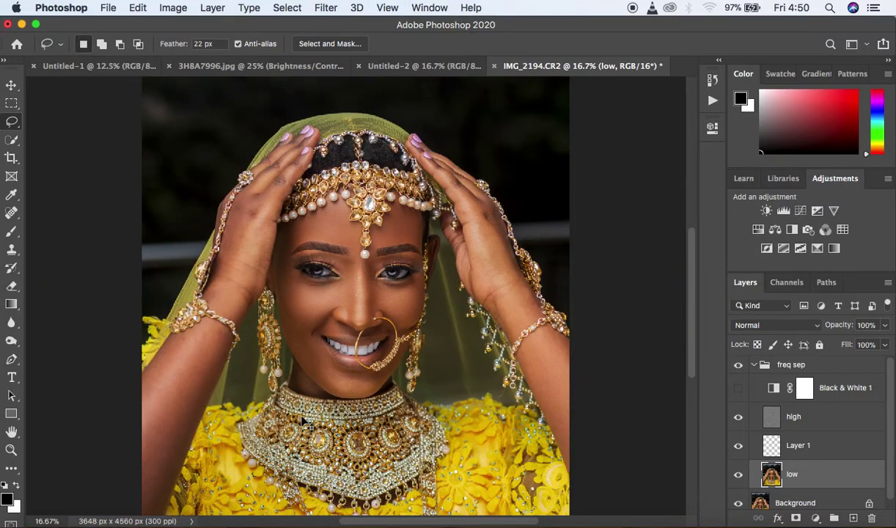
pyautogui.press('super+minus')
pyautogui.press('super+plus')
pyautogui.press('super+plus')
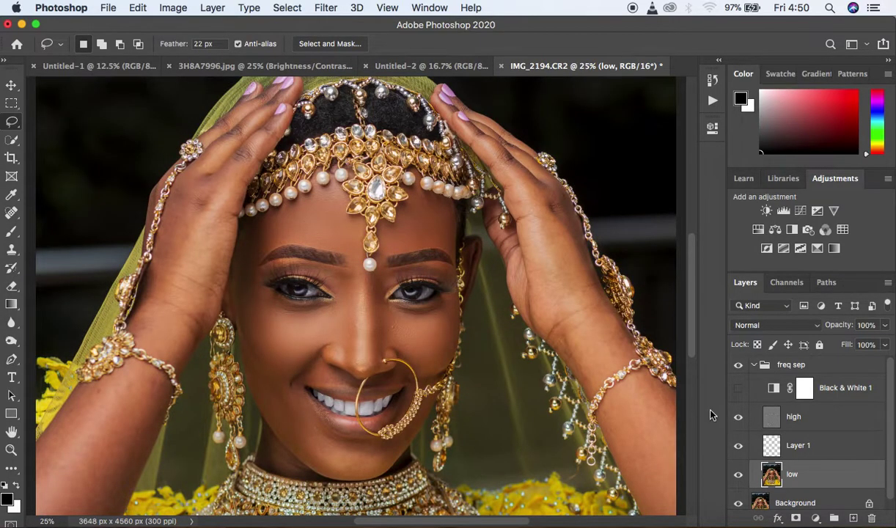
pyautogui.click(736, 364)
pyautogui.click(736, 364)
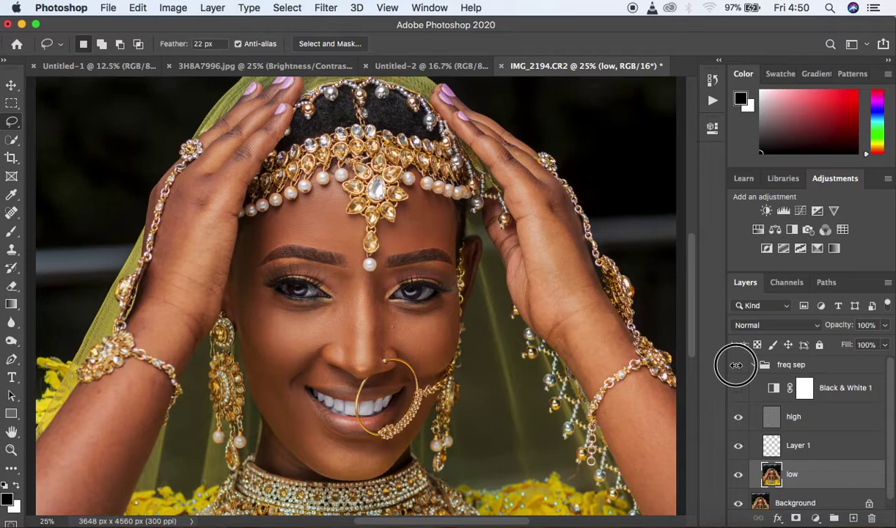
pyautogui.click(737, 364)
pyautogui.click(737, 366)
# - Examine the skin texture around the eyes and nose close up with the freq sep group off and on, leaving it visible
pyautogui.press('super+plus')
pyautogui.press('super+plus')
pyautogui.press('super+plus')
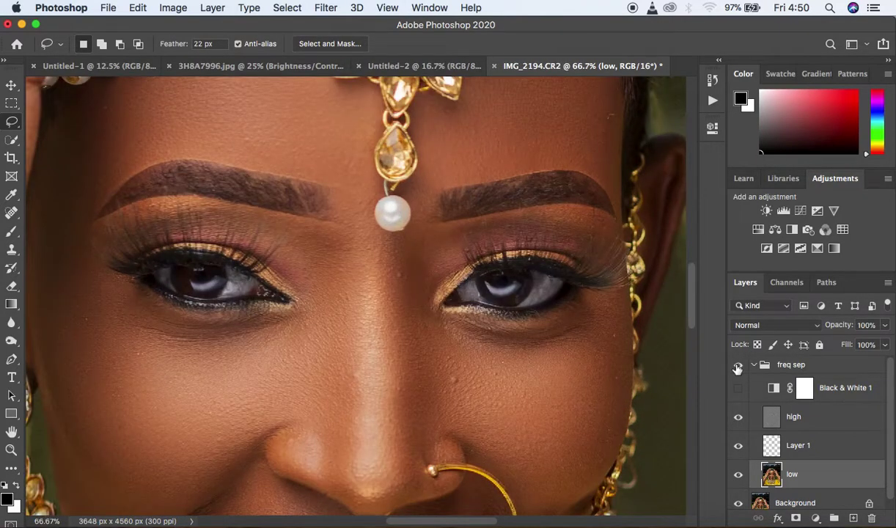
pyautogui.click(737, 366)
pyautogui.click(738, 366)
pyautogui.click(737, 366)
pyautogui.click(738, 367)
pyautogui.click(738, 367)
pyautogui.click(738, 367)
pyautogui.click(738, 367)
pyautogui.click(738, 367)
pyautogui.click(738, 371)
pyautogui.click(738, 372)
pyautogui.click(738, 371)
pyautogui.press('super+minus')
pyautogui.press('super+minus')
pyautogui.press('super+minus')
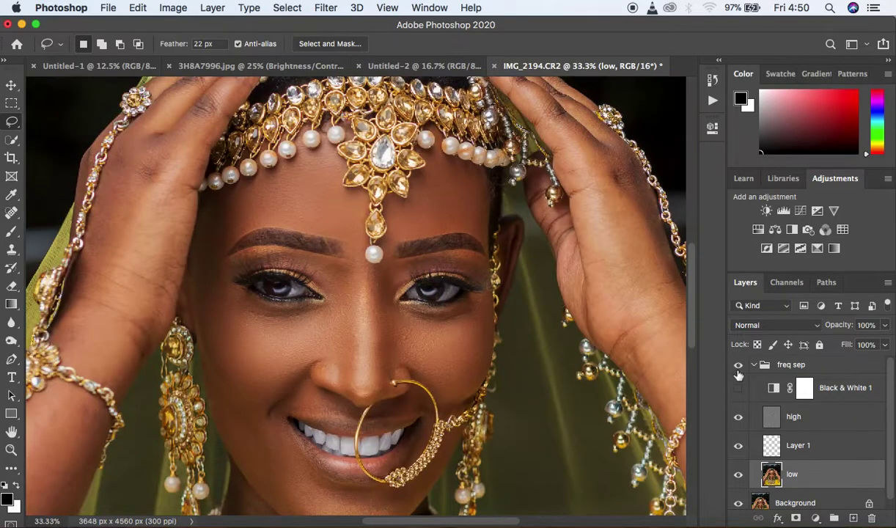